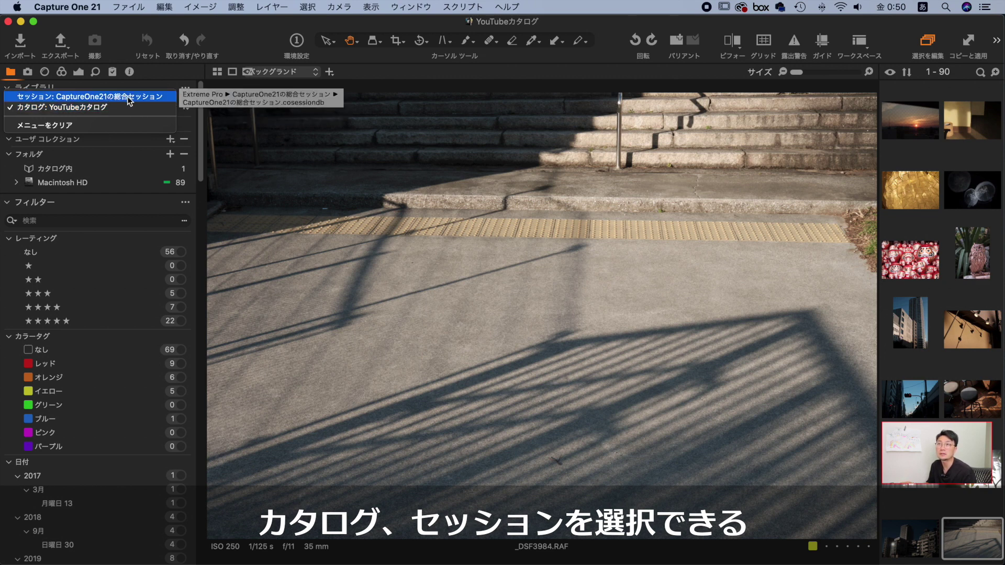
# Open the session CaptureOne21の総合セッション from the library and return to the YouTubeカタログ window
pyautogui.click(137, 97)
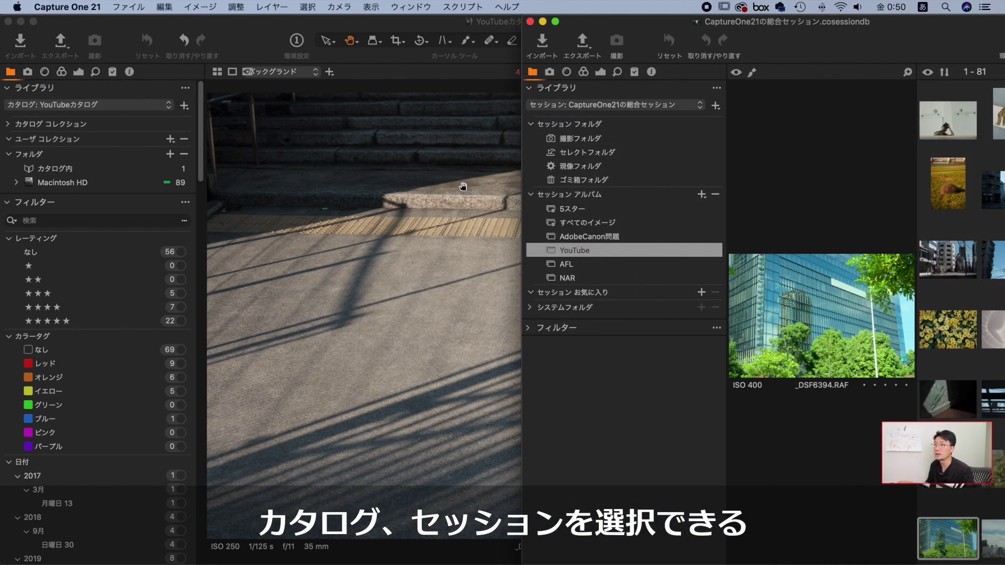
pyautogui.click(12, 166)
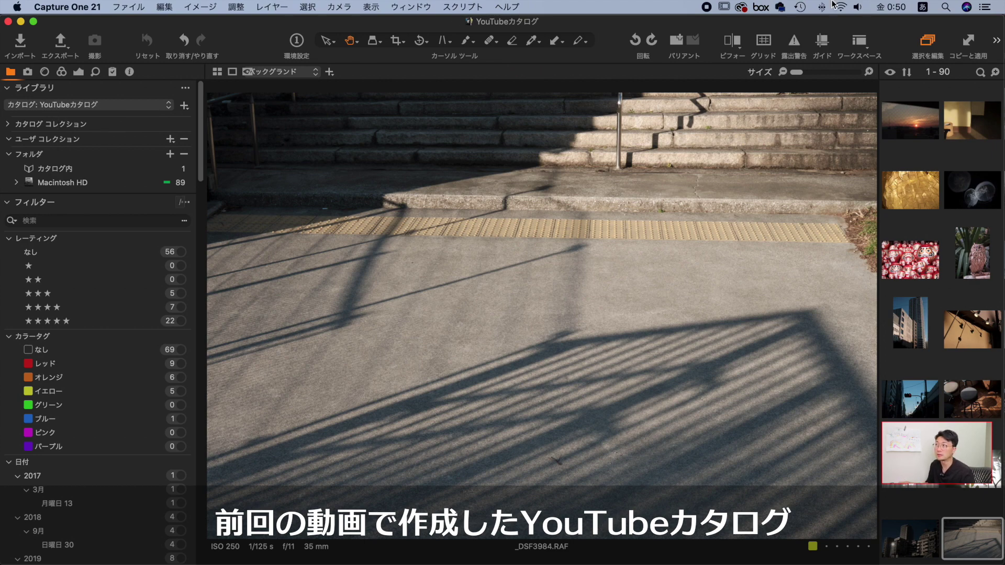
pyautogui.hotkey('ctrl', 'Up')
pyautogui.click(596, 114)
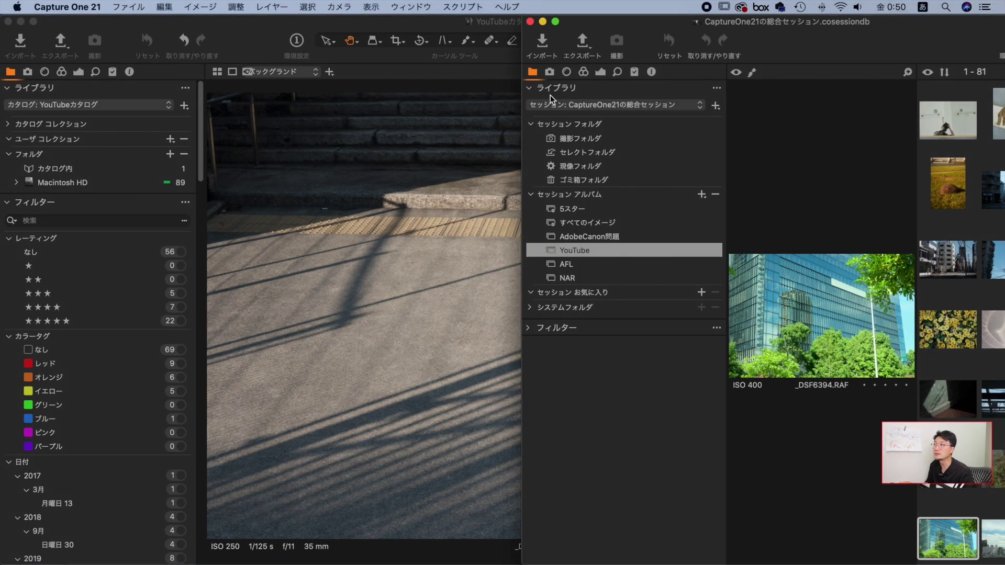
pyautogui.click(180, 52)
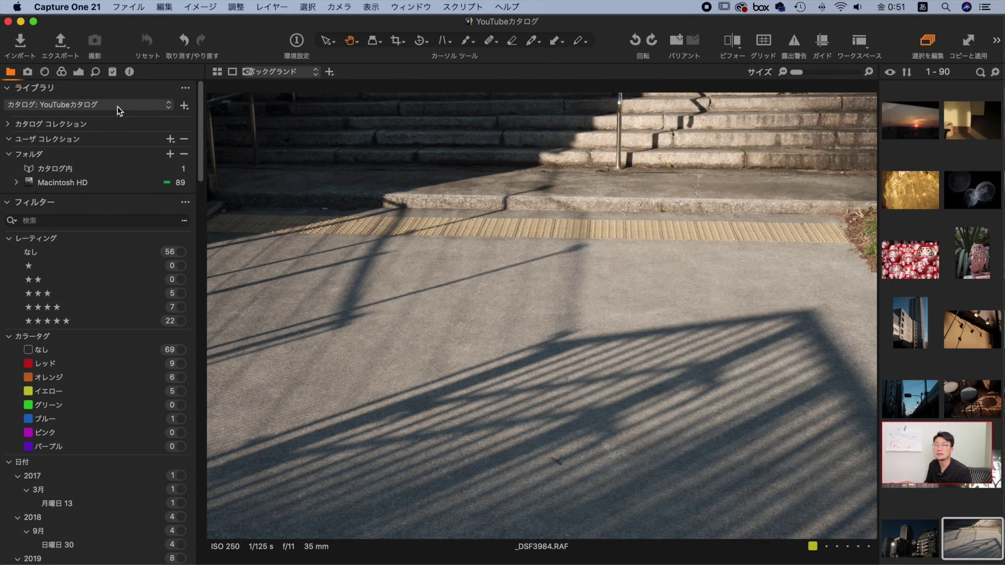
# Examine the library and file commands for creating a new session or catalog
pyautogui.click(185, 106)
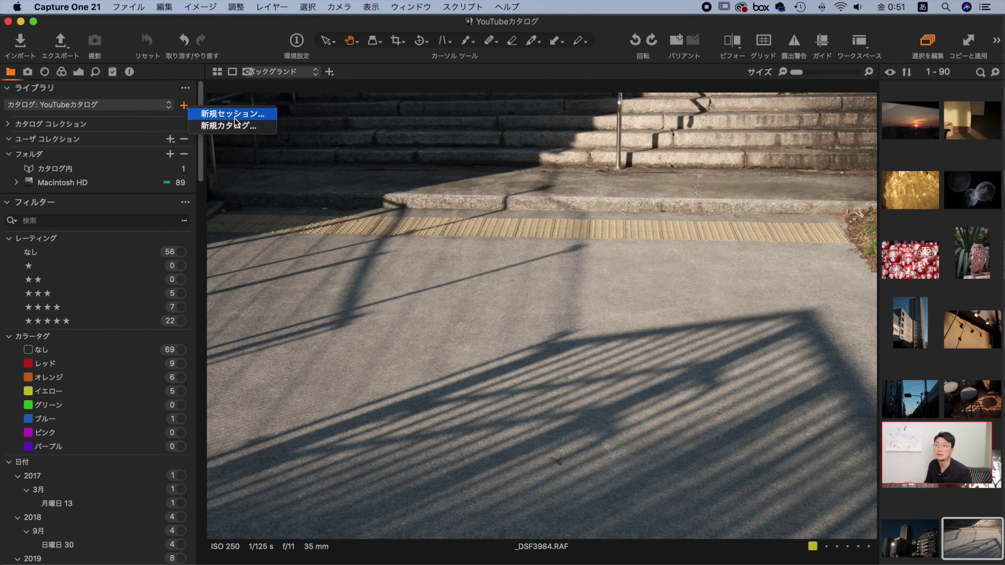
pyautogui.click(159, 30)
pyautogui.click(134, 8)
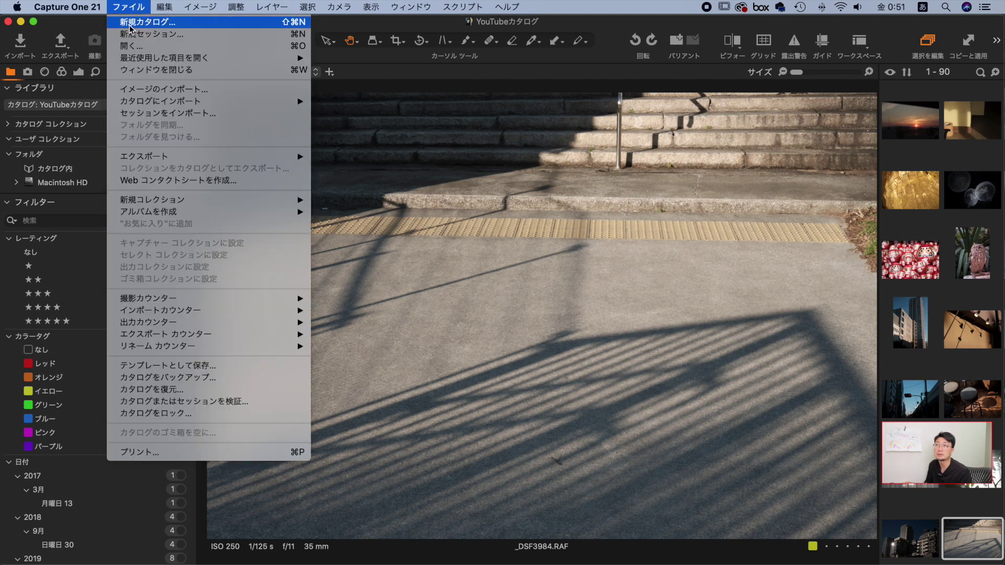
pyautogui.click(95, 24)
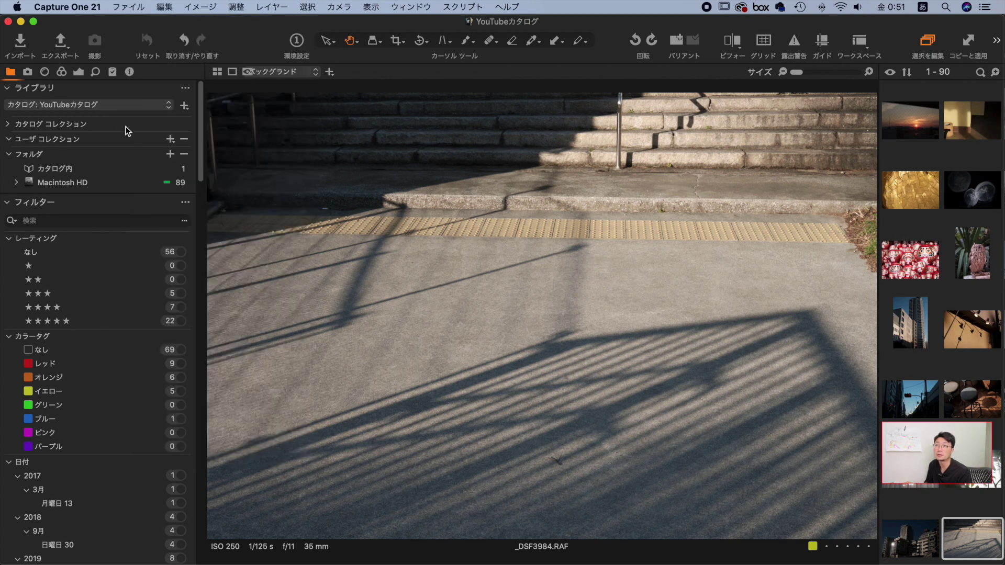
# Expand the catalog collections and show all images as a full thumbnail grid without the viewer
pyautogui.click(8, 124)
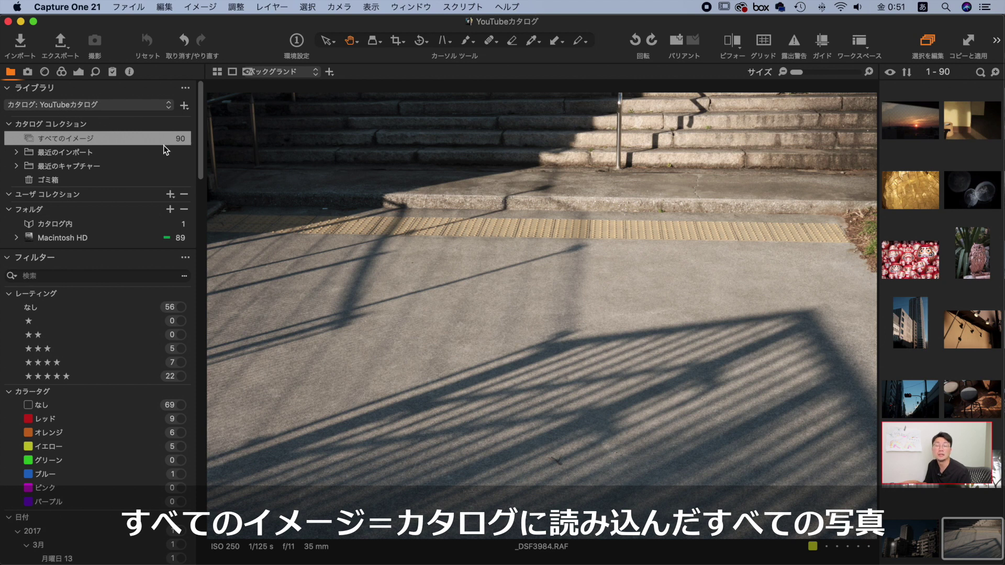
pyautogui.click(140, 139)
pyautogui.press('super+alt+v')
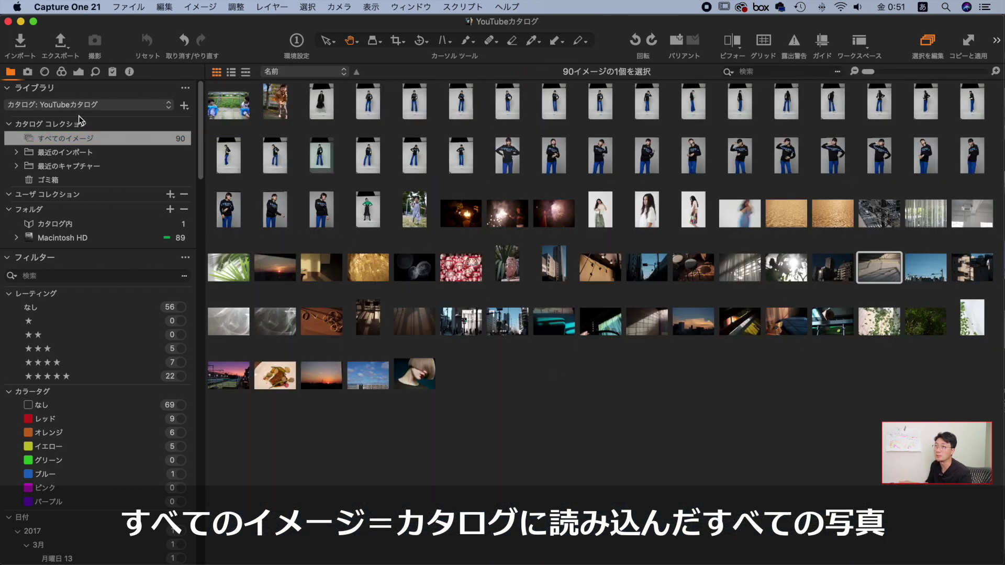
pyautogui.click(75, 139)
# Expand the recent imports collection to examine its import dates, and collapse it again
pyautogui.click(12, 153)
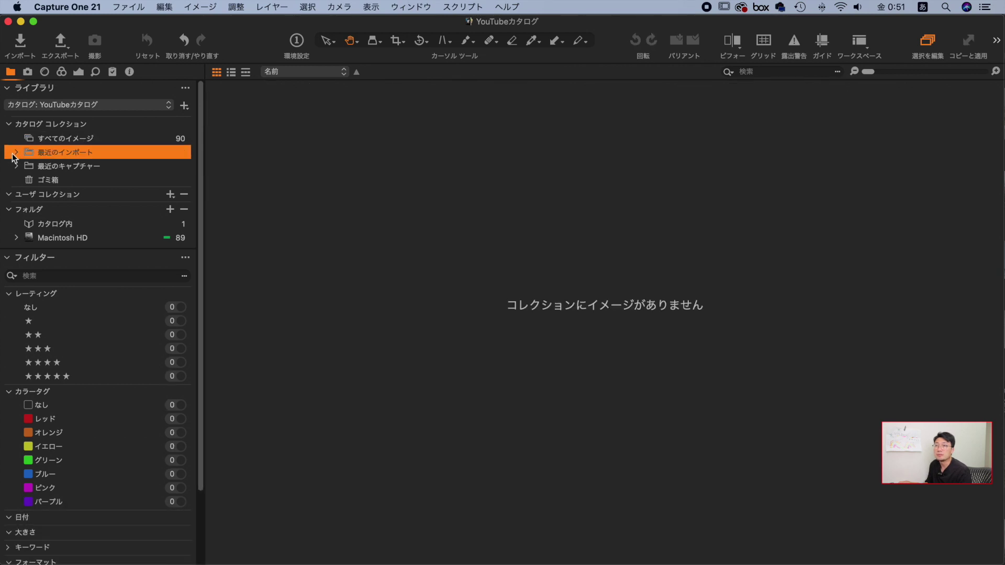
pyautogui.click(16, 152)
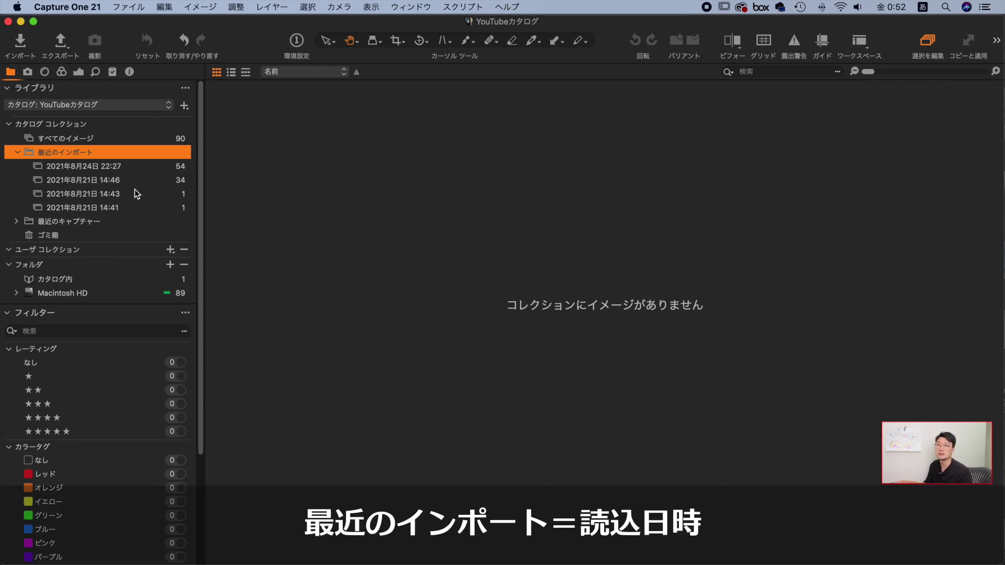
pyautogui.press('Left')
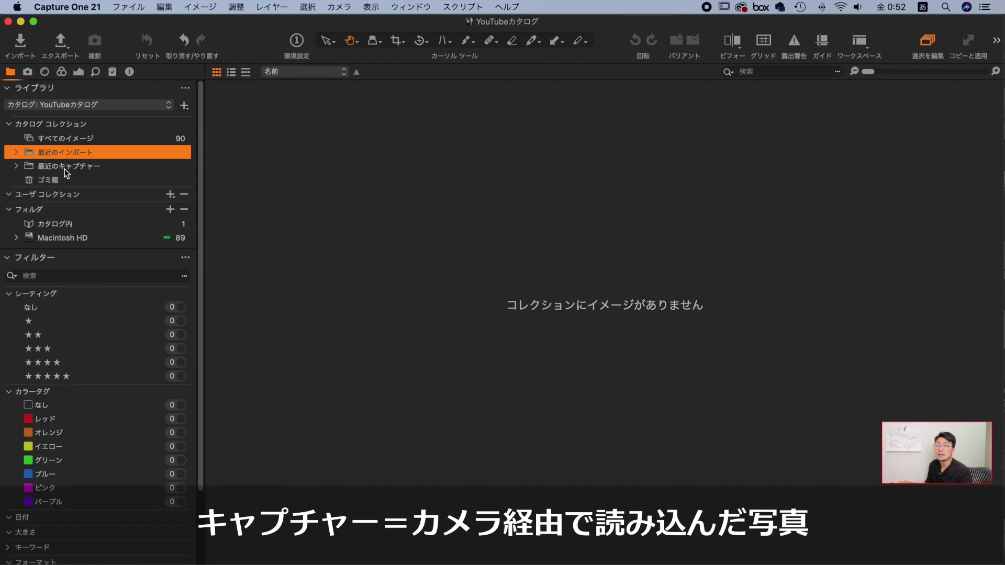
# Expand the recent captures and view the photo captured on 2021年8月27日 0:54 at large size
pyautogui.click(73, 168)
pyautogui.click(17, 166)
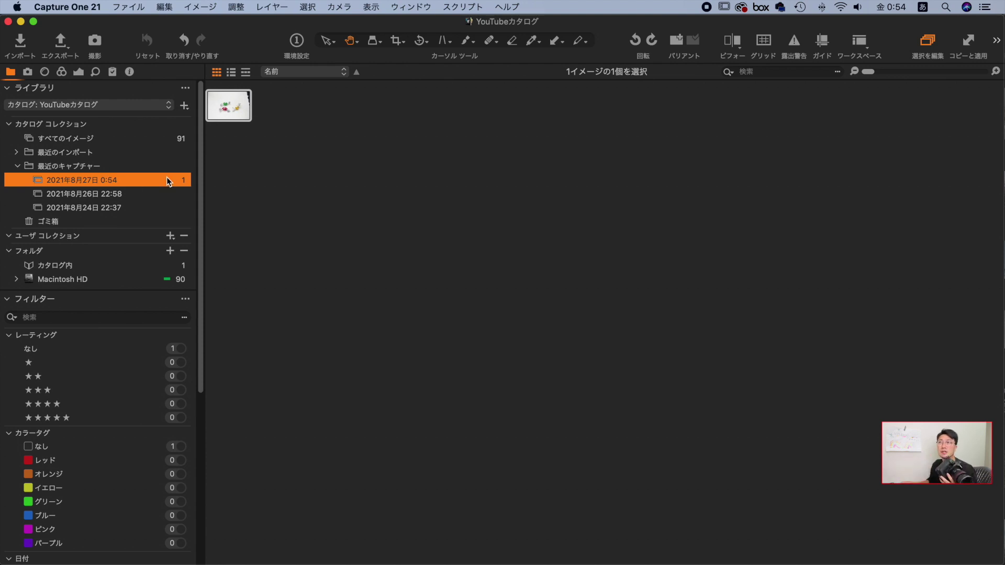
pyautogui.doubleClick(259, 102)
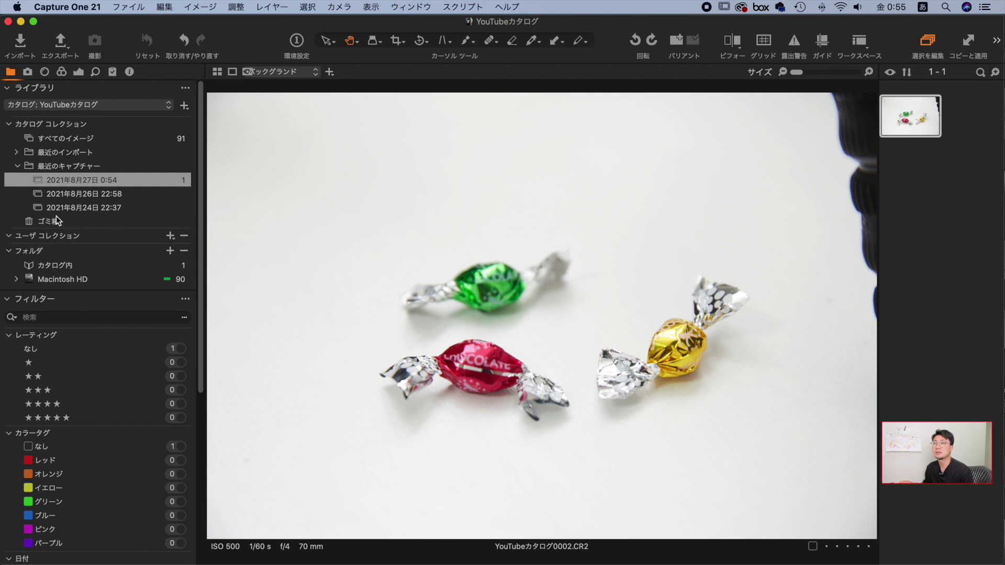
# Find _DSF5772.RAF among all images and move it to the catalog trash
pyautogui.click(57, 222)
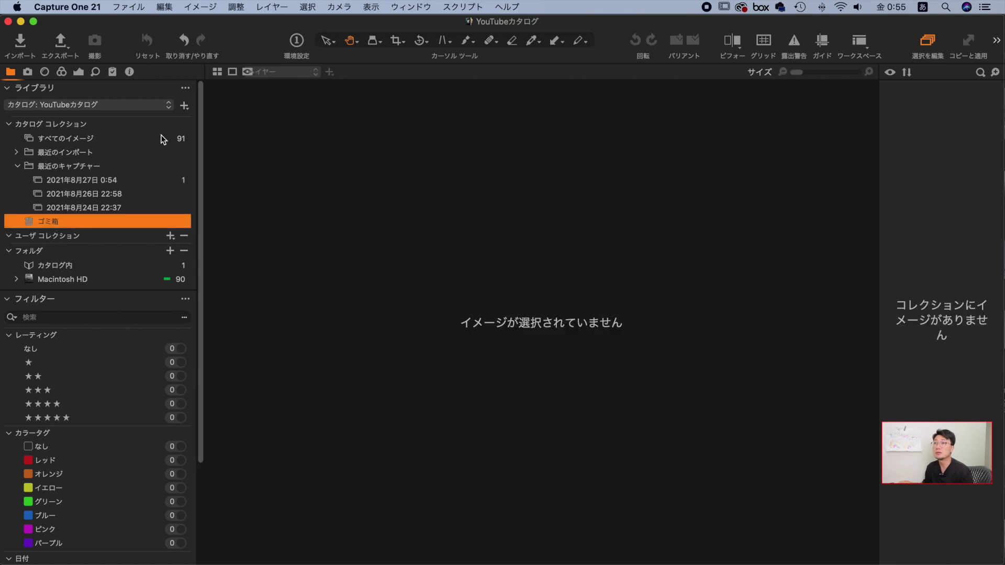
pyautogui.click(164, 138)
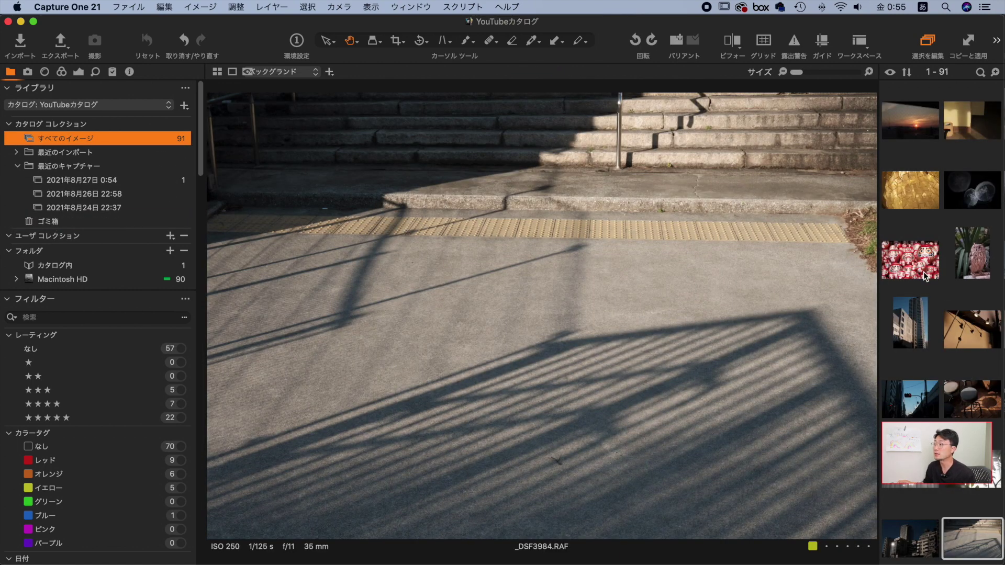
pyautogui.scroll(-10, 926, 278)
pyautogui.click(961, 269)
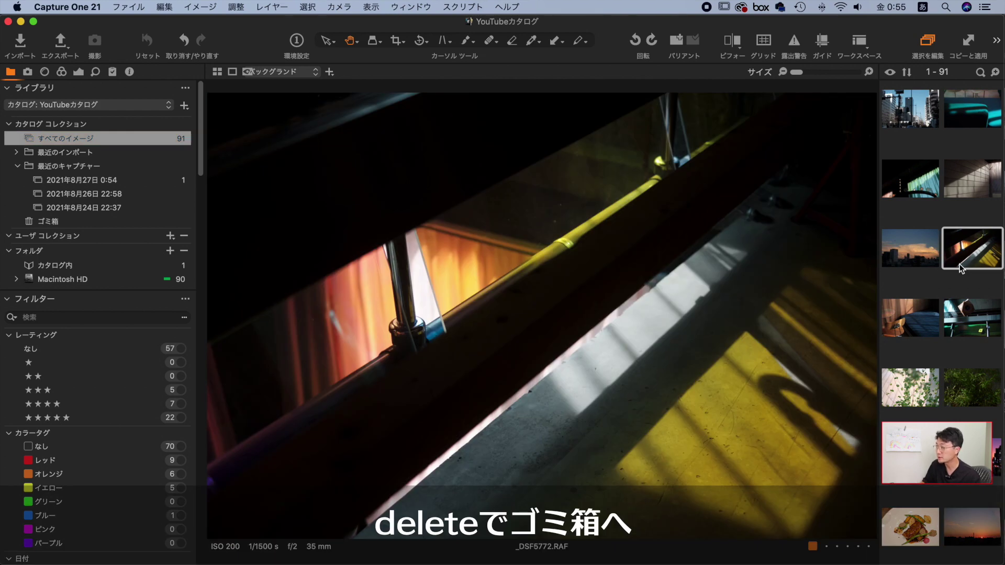
pyautogui.press('Delete')
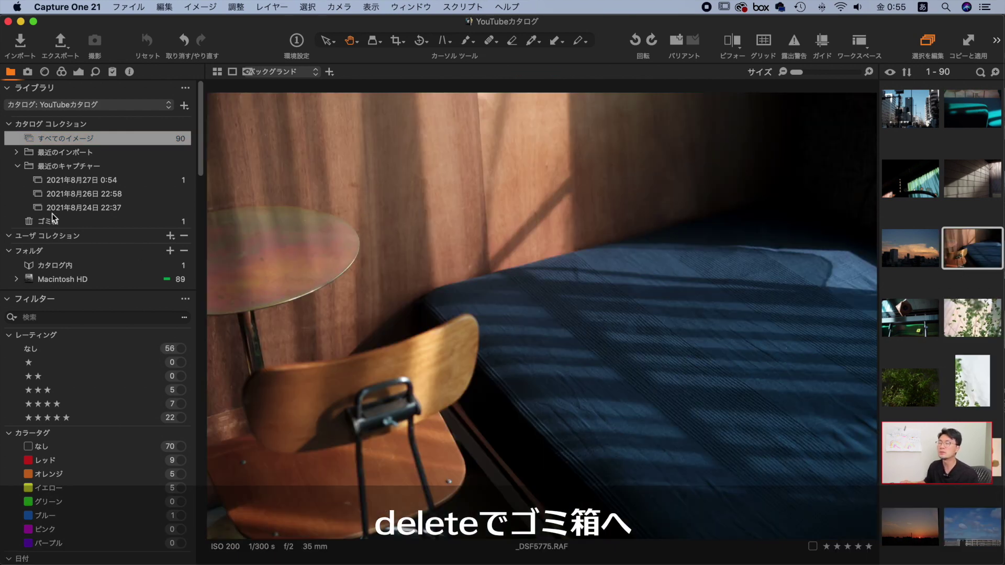
# Open the catalog trash, review the deletion choices for _DSF5772.RAF without deleting it, and collapse the recent captures
pyautogui.click(75, 221)
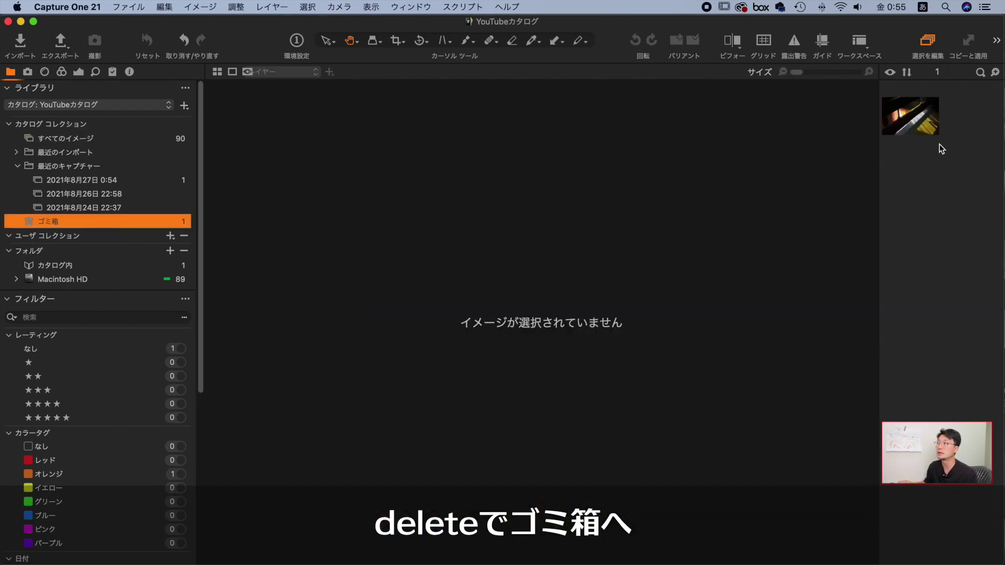
pyautogui.click(912, 112)
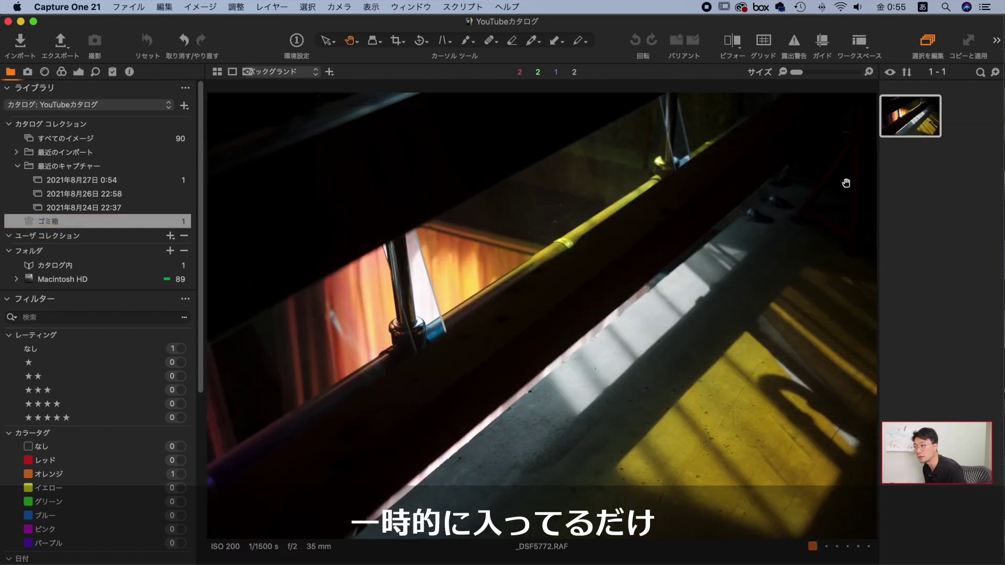
pyautogui.press('super+BackSpace')
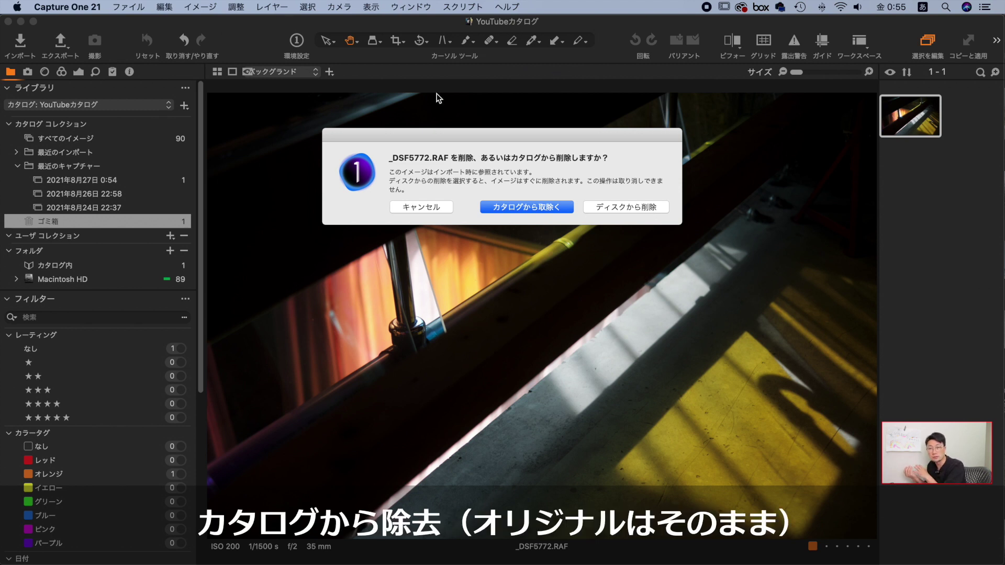
pyautogui.click(11, 166)
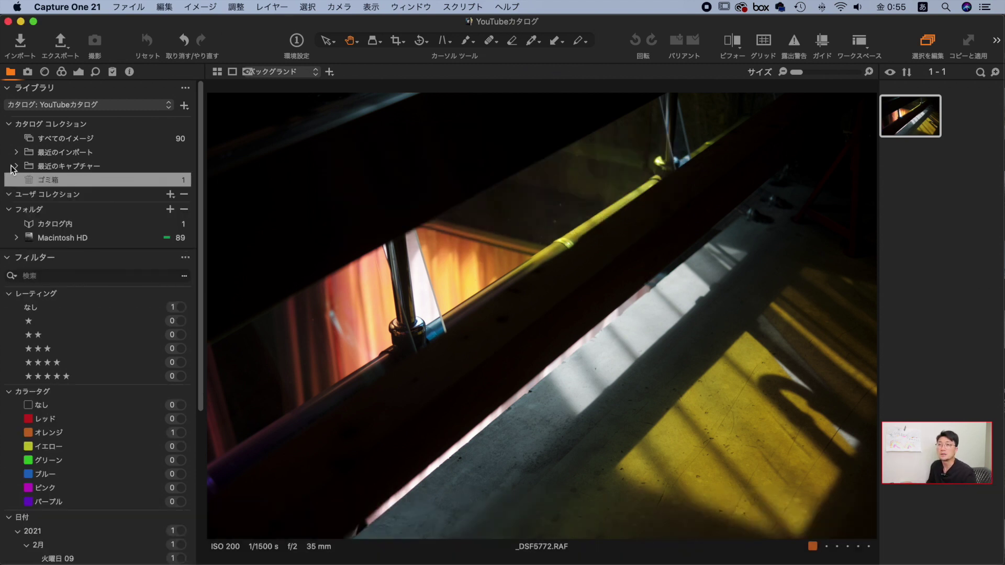
# Create a new album named YouTubeアルバム in the user collections
pyautogui.click(36, 192)
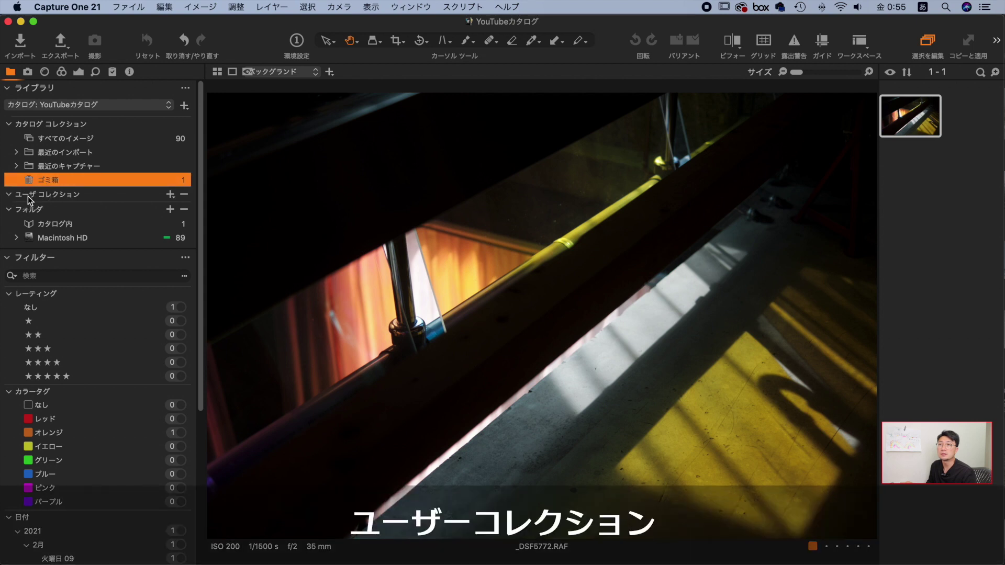
pyautogui.click(170, 195)
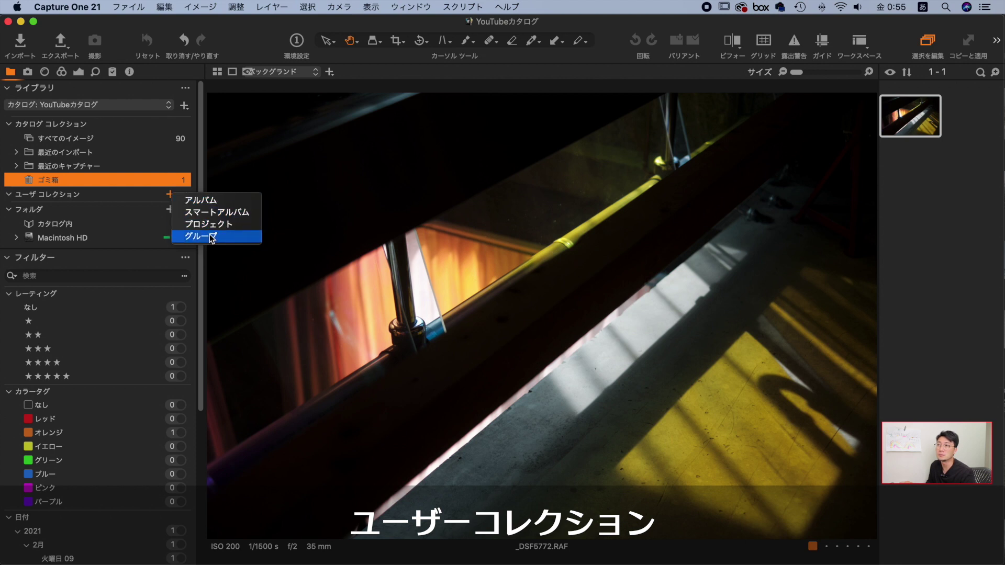
pyautogui.click(201, 199)
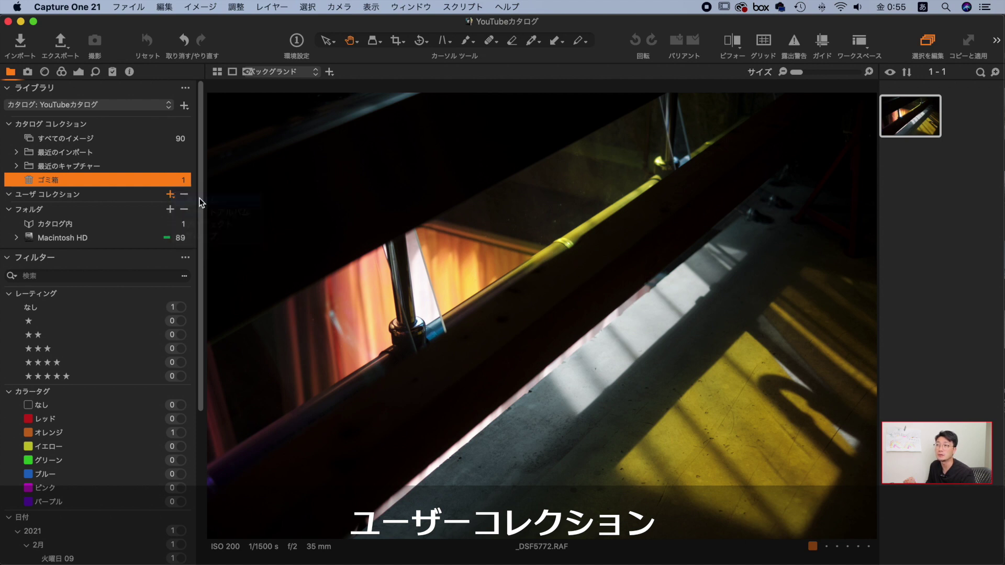
pyautogui.write('YouTube')
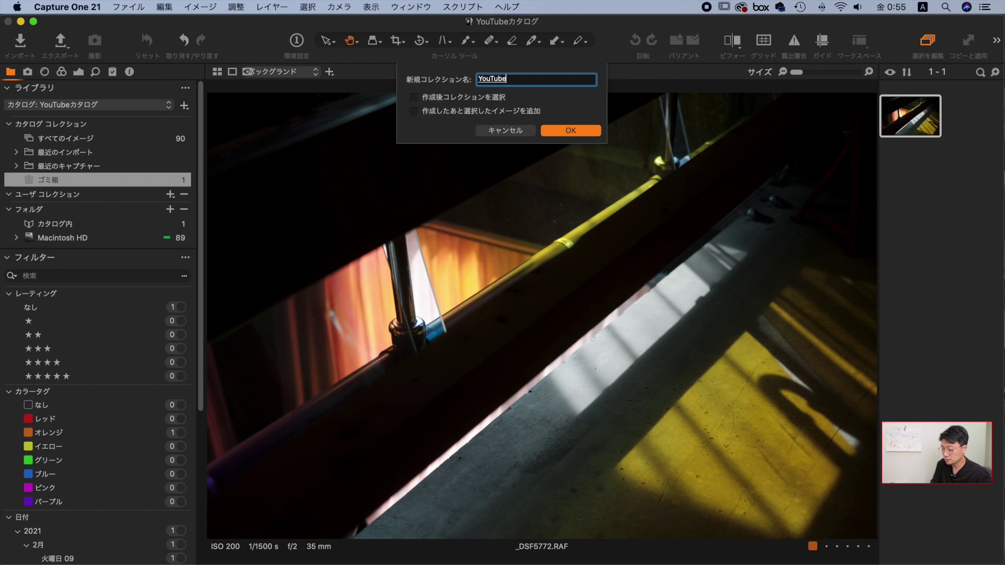
pyautogui.write('あるバム')
pyautogui.press('Return')
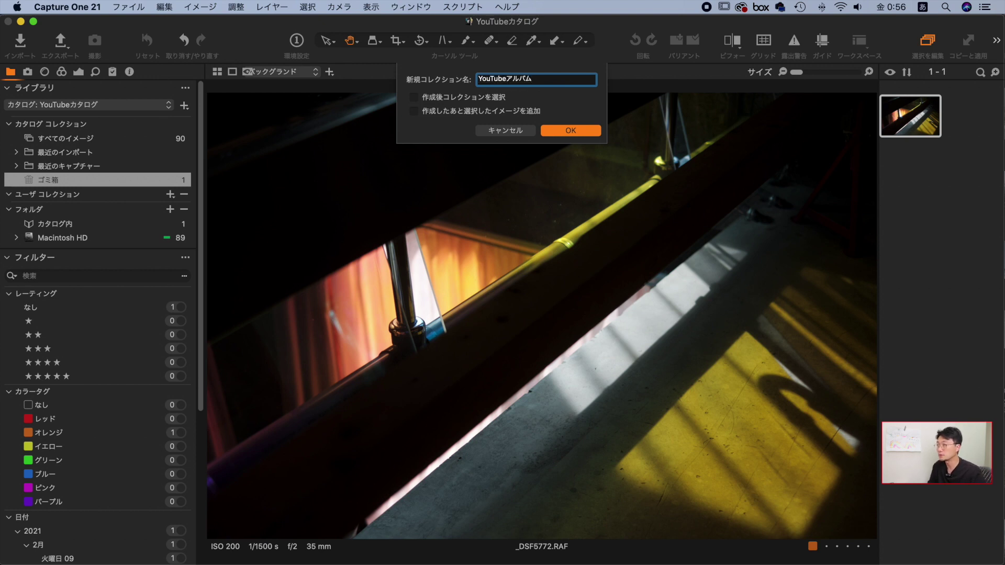
pyautogui.press('Return')
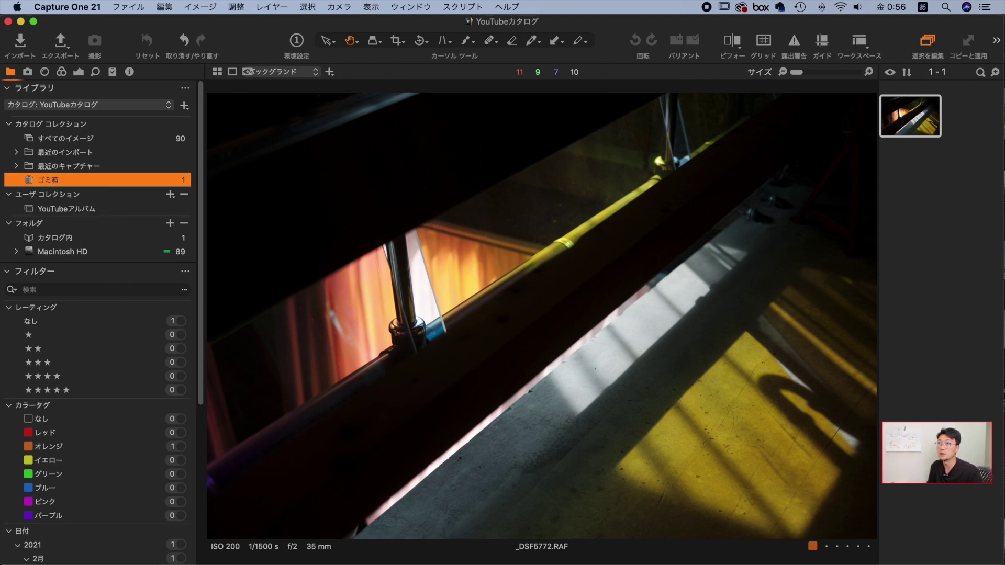
# Add _DSF3990.RAF, _DSF5743.RAF, _DSF5775.RAF and _DSF8866.RAF from all images to YouTubeアルバム
pyautogui.click(68, 210)
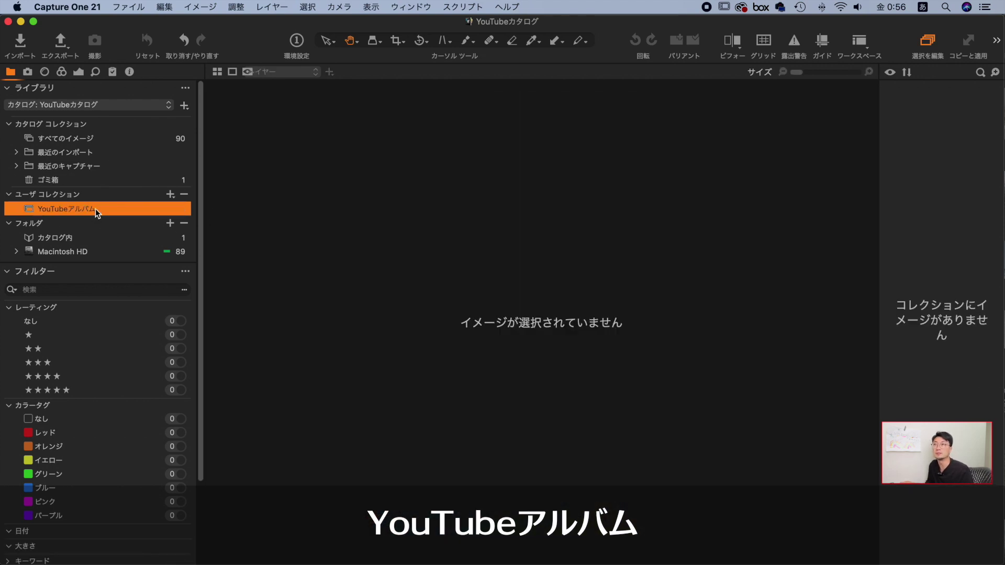
pyautogui.click(121, 138)
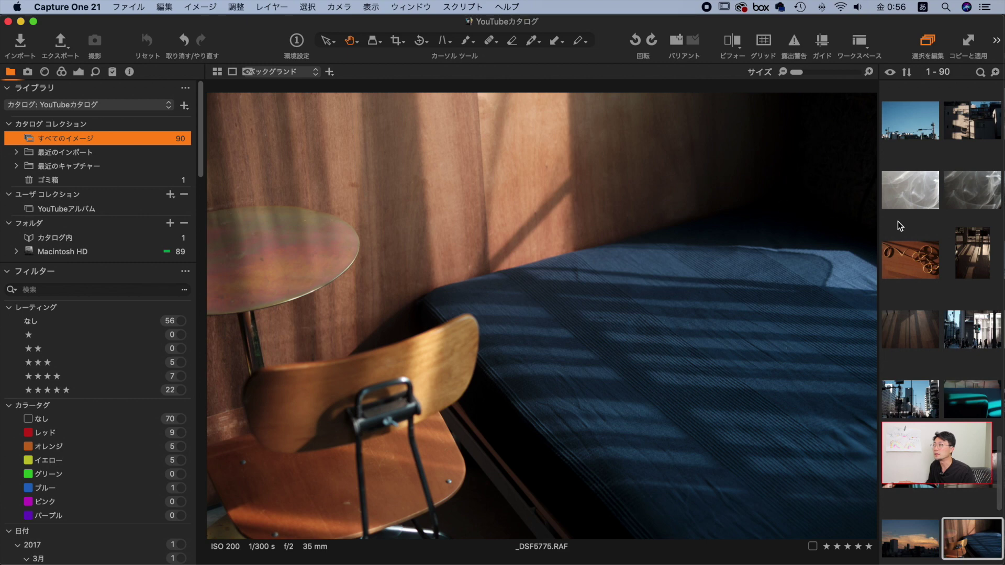
pyautogui.click(913, 130)
pyautogui.moveTo(920, 137); pyautogui.dragTo(82, 212)
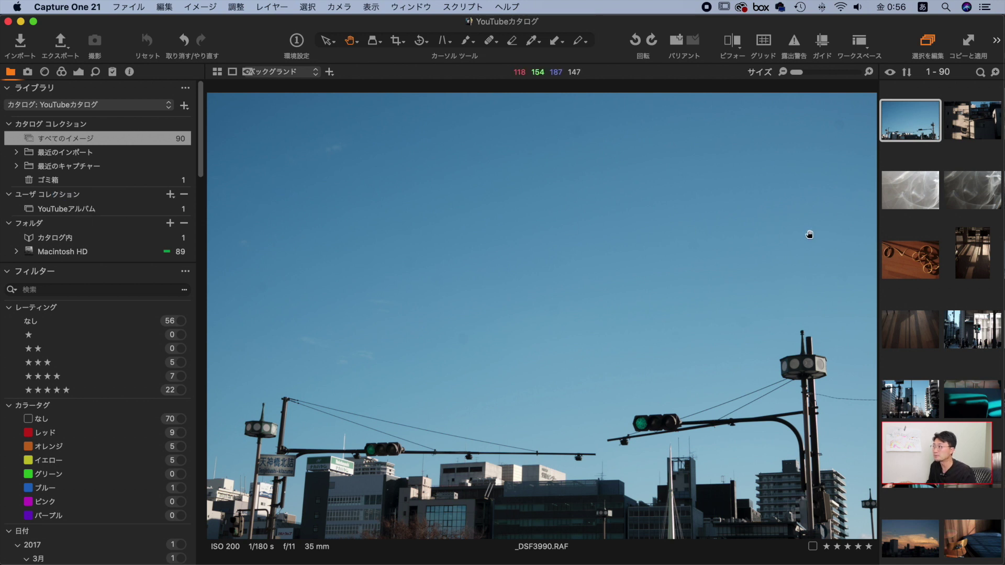
pyautogui.scroll(-1, 942, 324)
pyautogui.click(973, 328)
pyautogui.moveTo(972, 328); pyautogui.dragTo(131, 209)
pyautogui.scroll(-1, 942, 324)
pyautogui.scroll(-4, 949, 518)
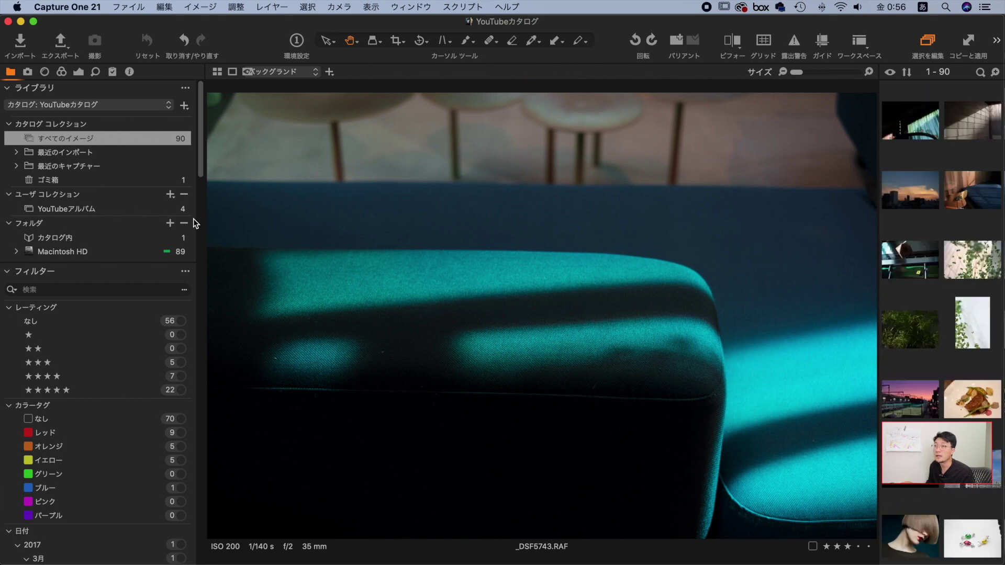
# Open YouTubeアルバム and look through the photos it contains
pyautogui.click(79, 208)
pyautogui.click(924, 135)
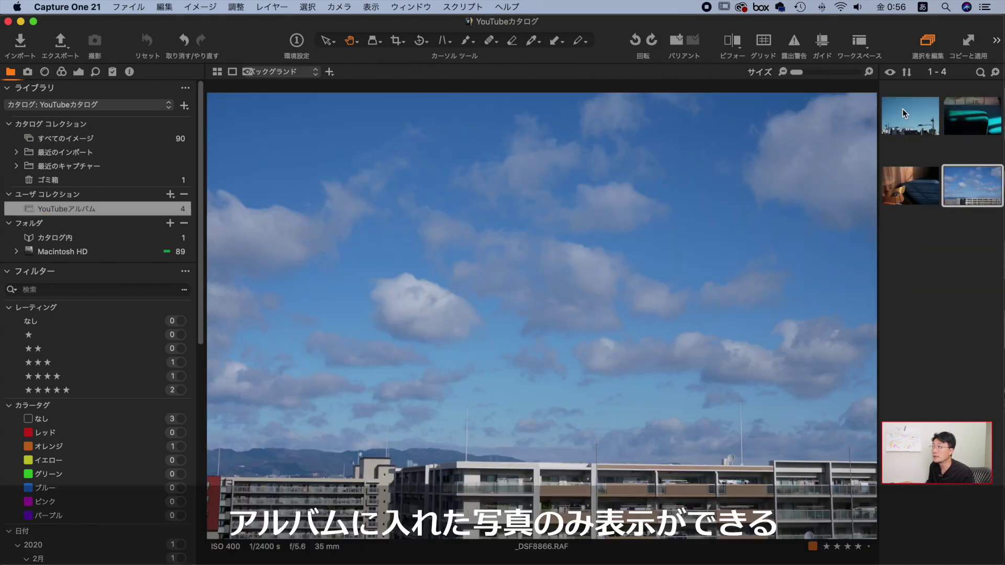
pyautogui.press('Right')
pyautogui.press('Down')
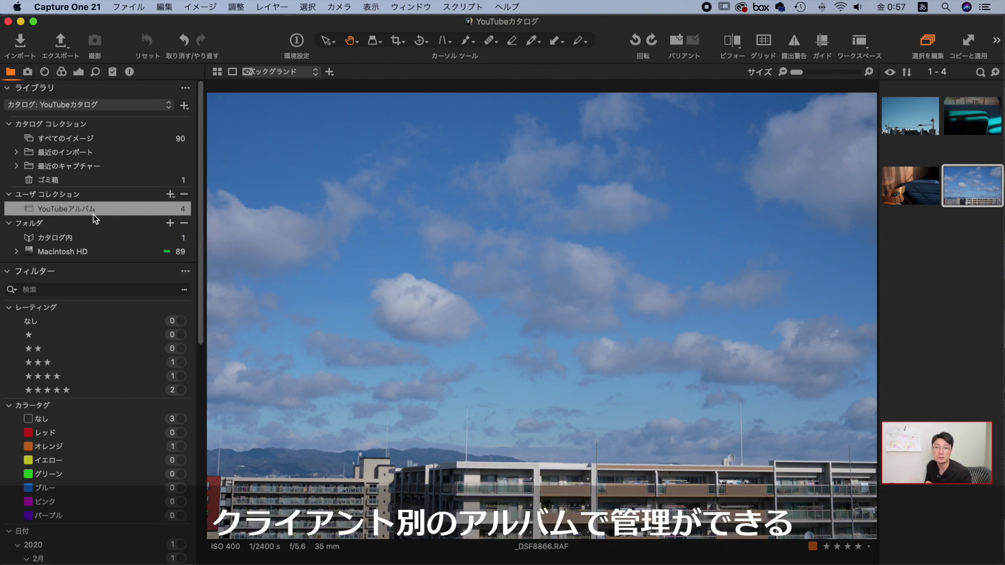
pyautogui.click(131, 208)
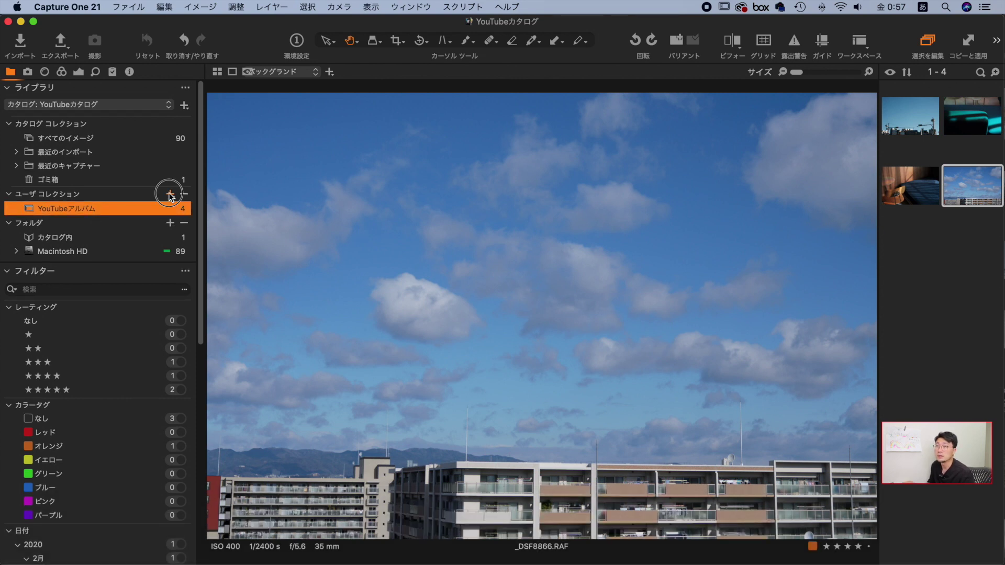
# Start a new smart album in the user collections with the condition レーティング 以上 three stars
pyautogui.click(170, 195)
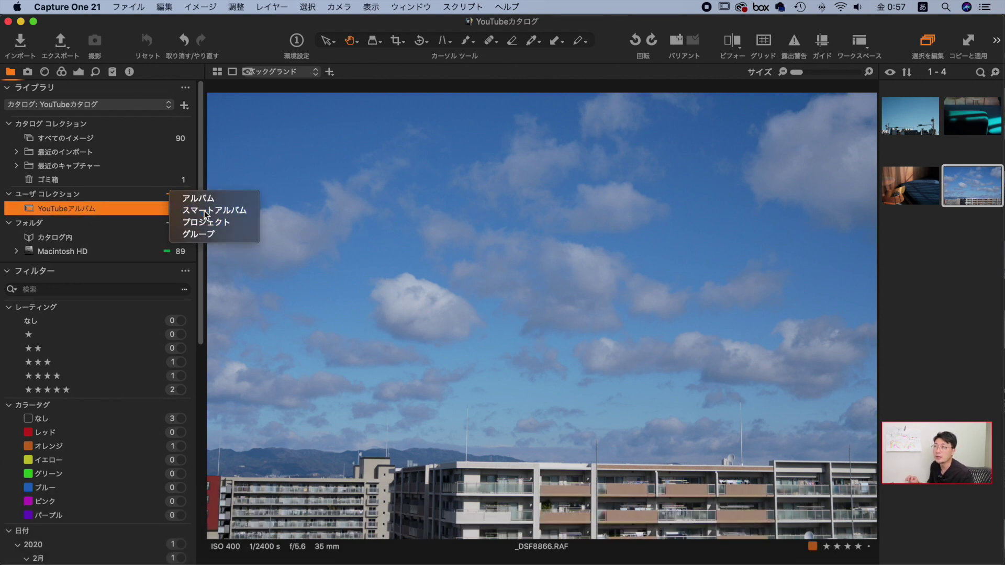
pyautogui.click(205, 211)
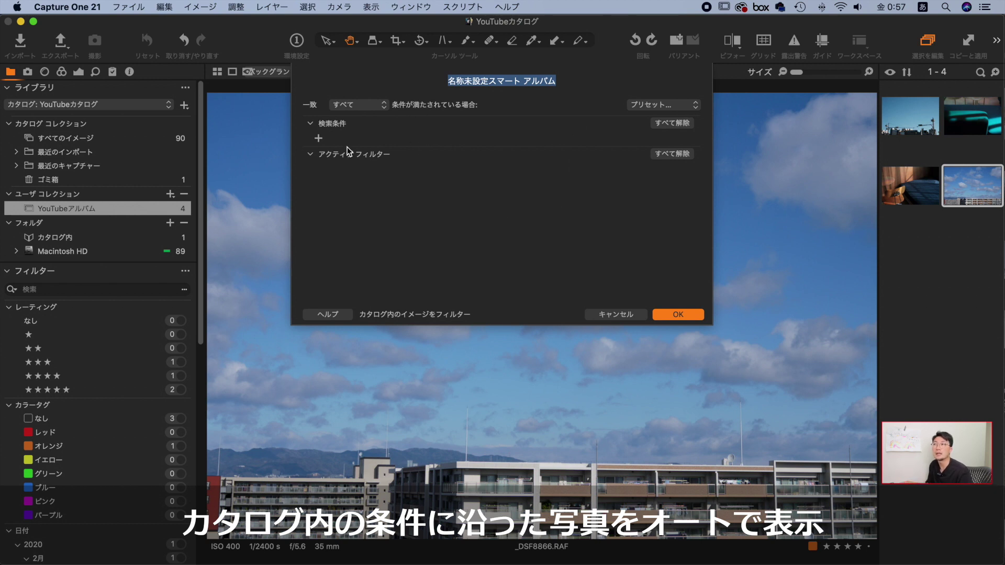
pyautogui.click(319, 139)
pyautogui.click(378, 138)
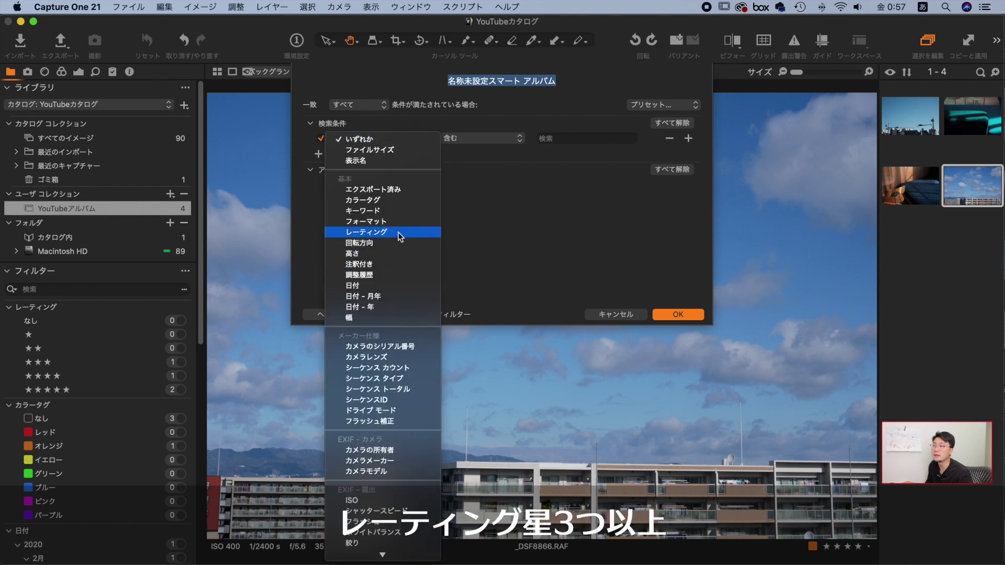
pyautogui.click(392, 231)
pyautogui.click(565, 139)
pyautogui.click(481, 138)
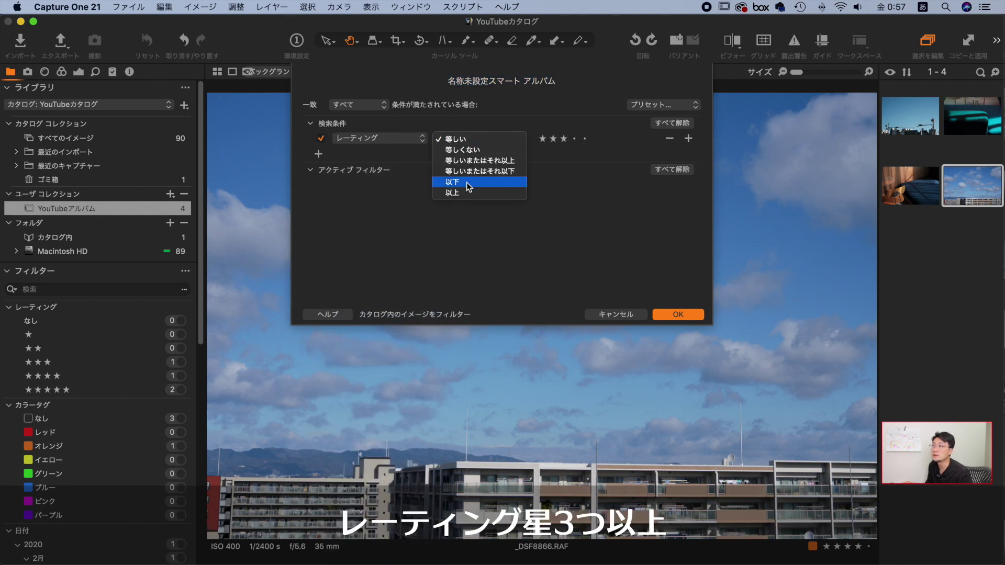
pyautogui.click(467, 193)
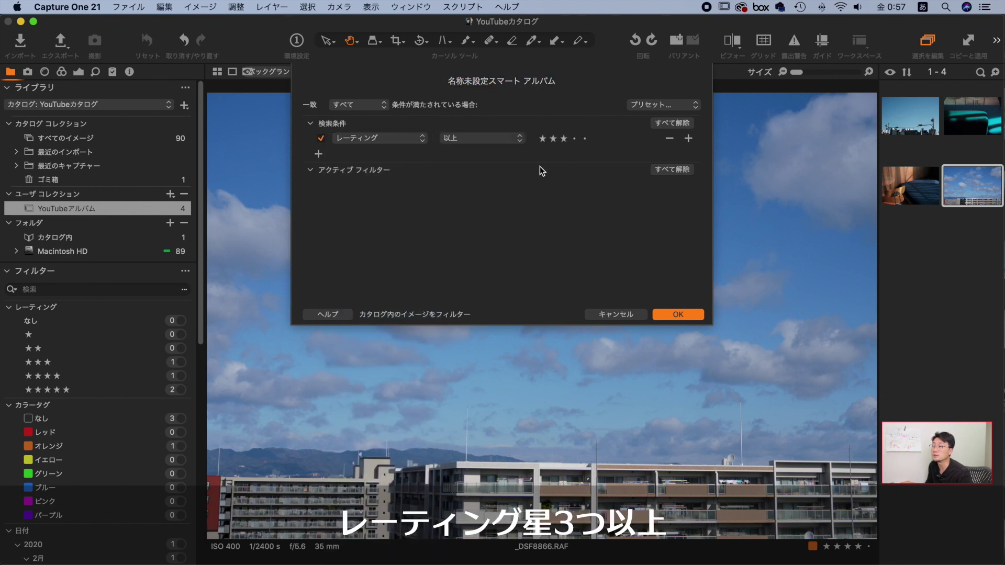
# Name the smart album 星3つ以上 and create it
pyautogui.click(540, 81)
pyautogui.write('hoshi 3tsuijou')
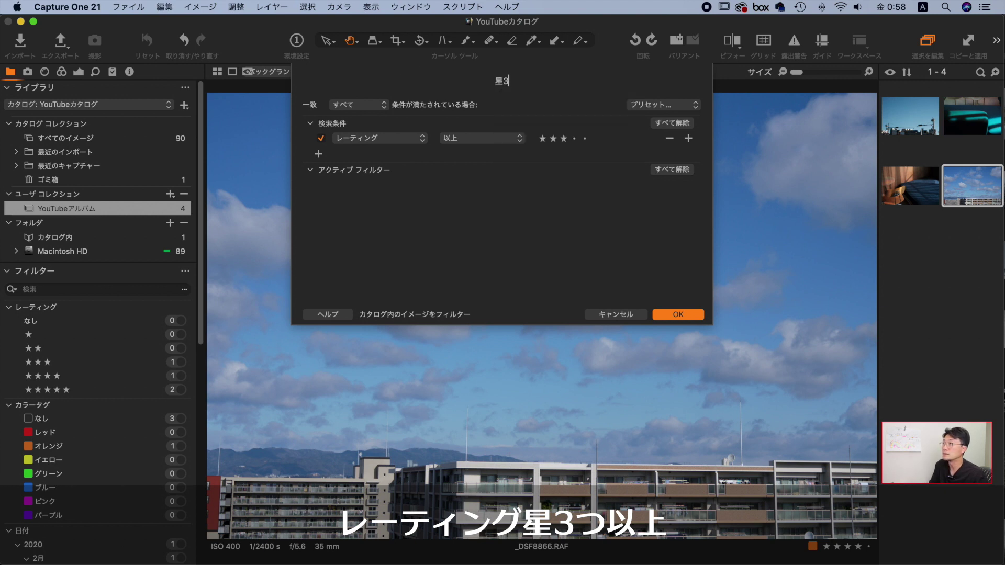
pyautogui.press('Return')
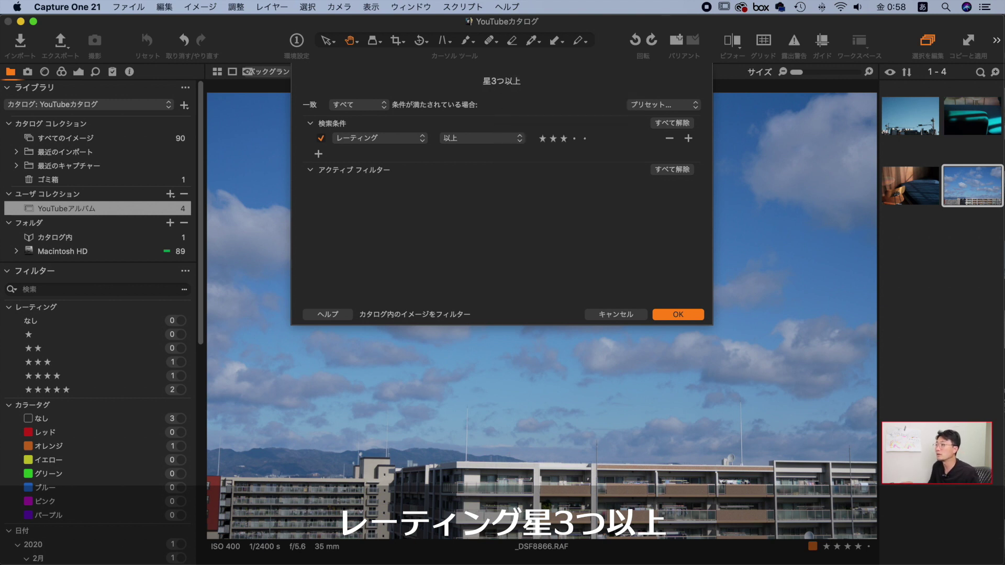
pyautogui.click(679, 315)
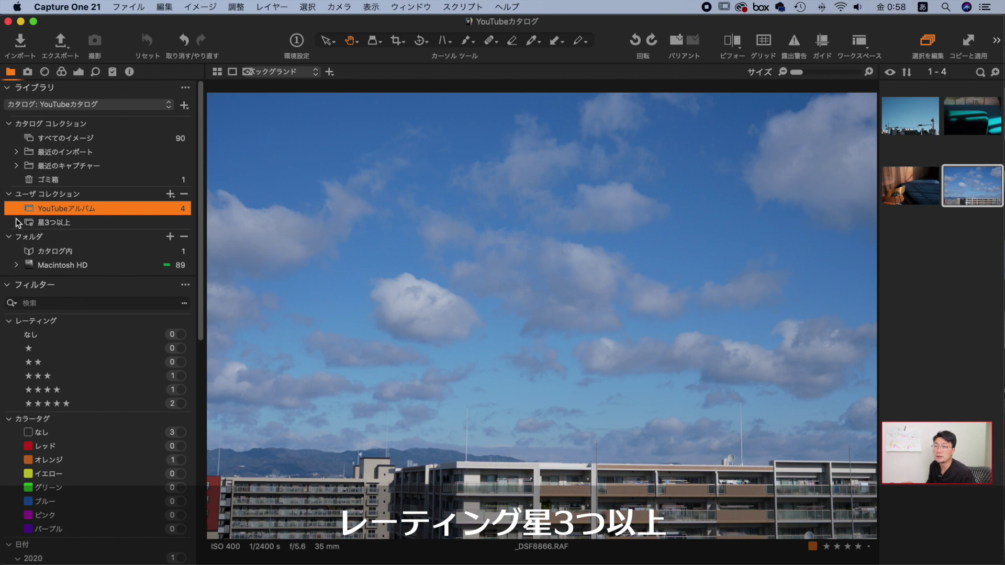
# Open the 星3つ以上 smart album and look through the photos it collects, checking their ratings
pyautogui.click(57, 222)
pyautogui.scroll(-5, 906, 325)
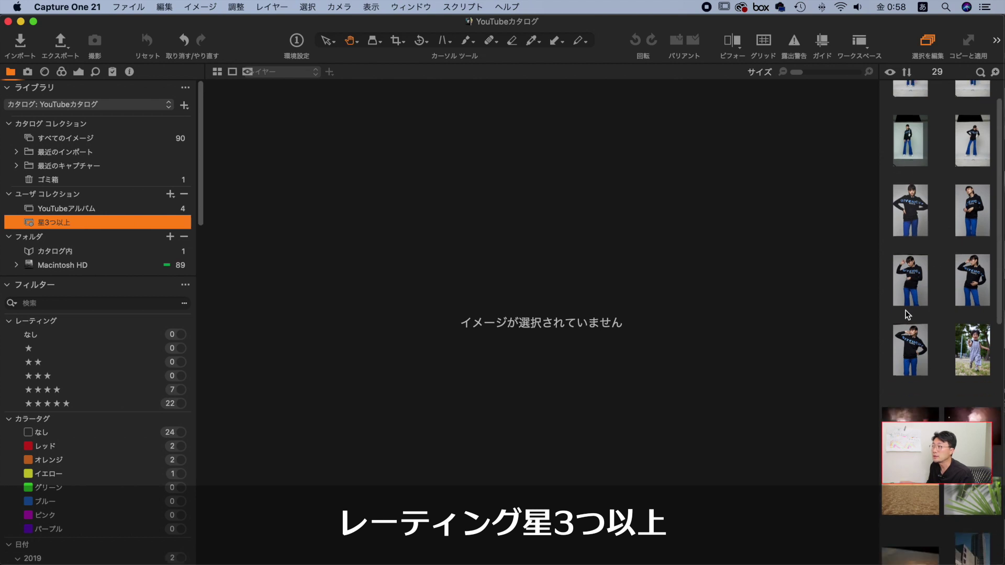
pyautogui.scroll(5, 907, 210)
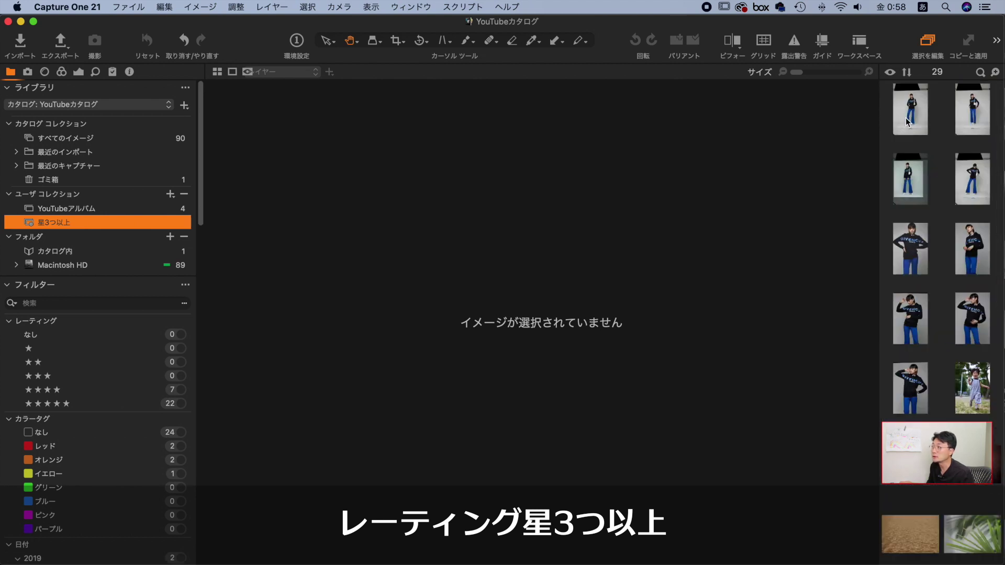
pyautogui.scroll(-10, 909, 303)
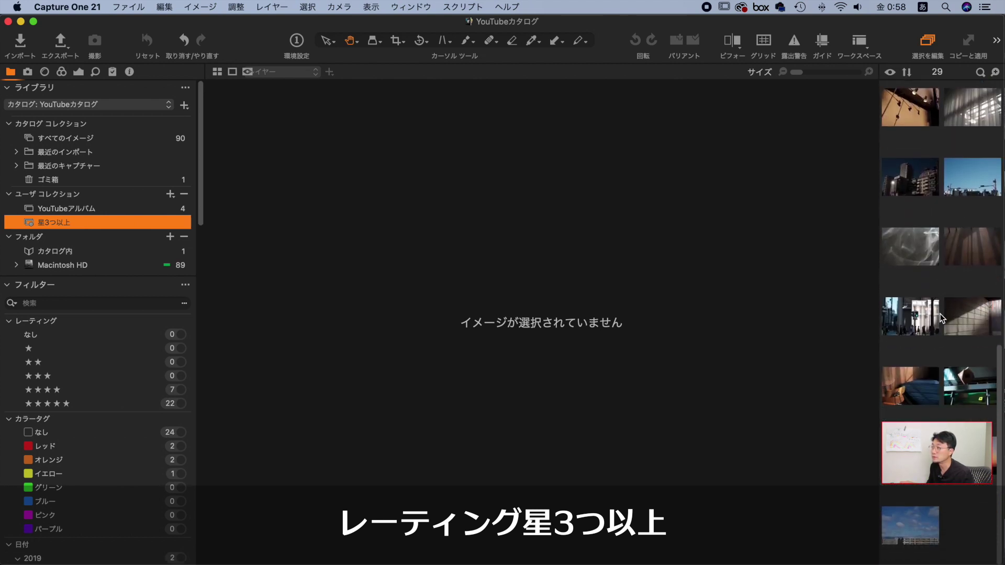
pyautogui.click(910, 525)
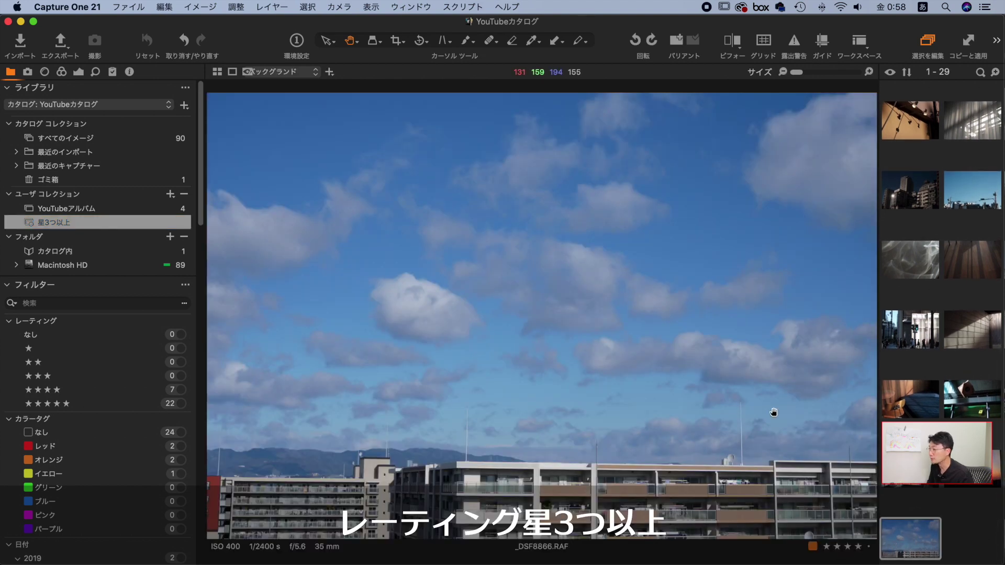
pyautogui.press('Left')
pyautogui.press('Left')
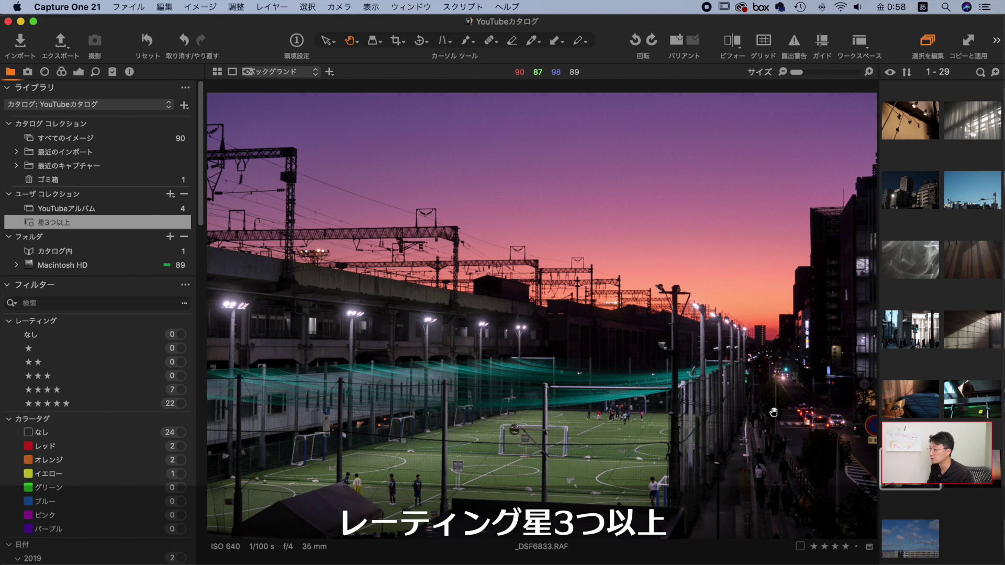
pyautogui.press('Left')
pyautogui.press('Left')
pyautogui.press('Left')
pyautogui.press('Left')
pyautogui.press('Left')
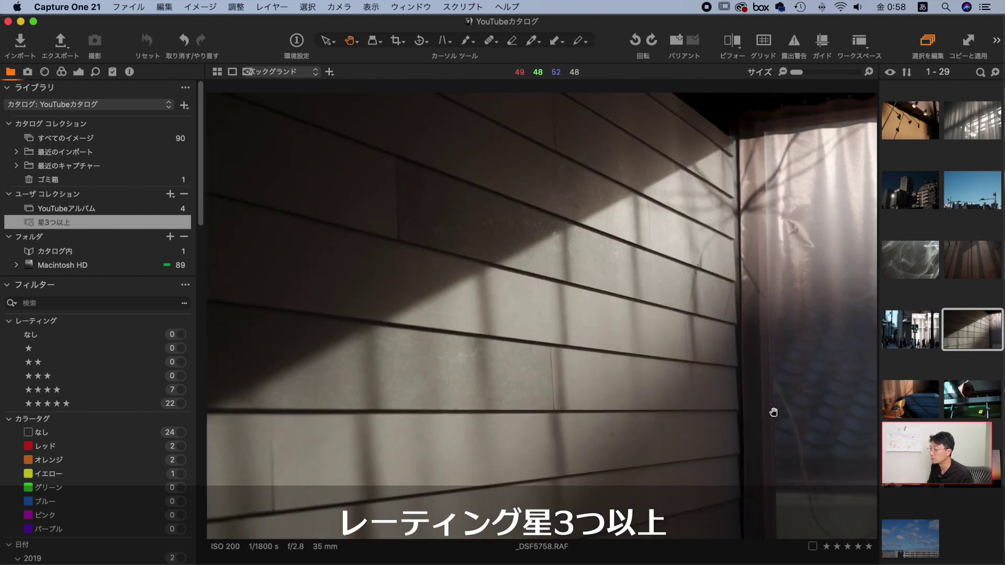
pyautogui.press('Left')
pyautogui.press('Left')
pyautogui.press('Left')
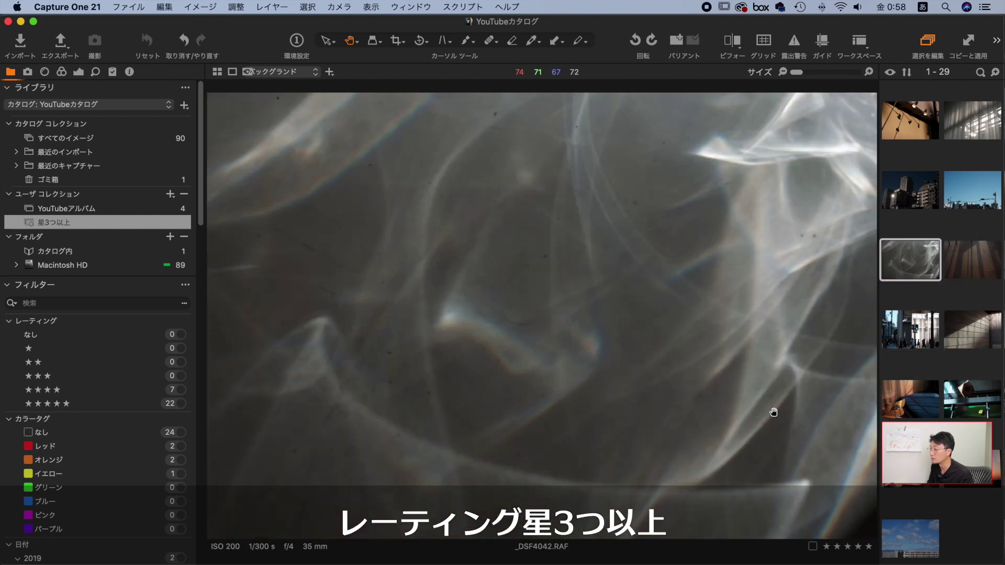
pyautogui.press('Left')
pyautogui.press('Left')
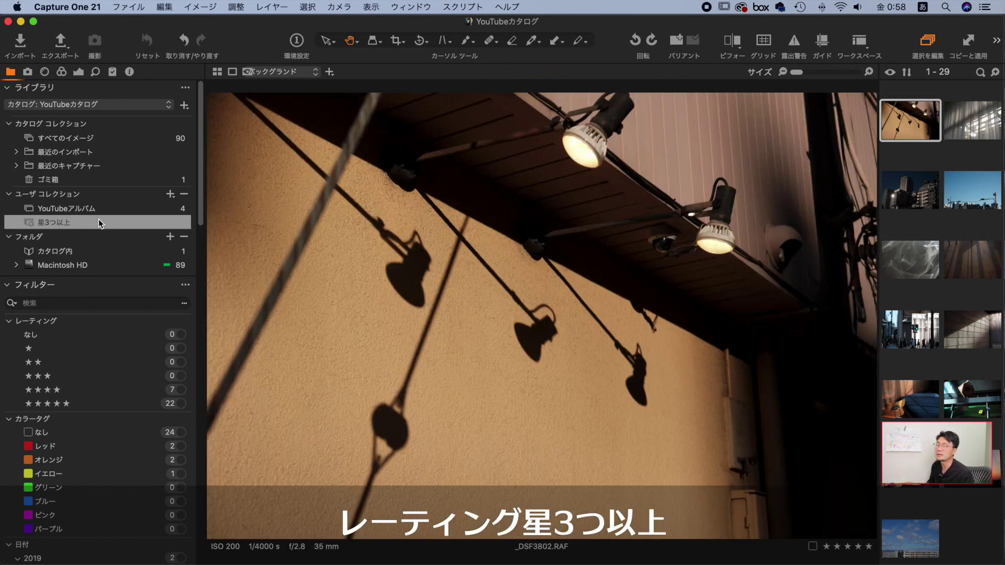
pyautogui.scroll(-5, 966, 346)
pyautogui.scroll(5, 965, 345)
# Start another smart album in the user collections with the condition 絞り 等しい 2.8
pyautogui.click(170, 194)
pyautogui.click(212, 213)
pyautogui.click(385, 144)
pyautogui.scroll(-5, 371, 336)
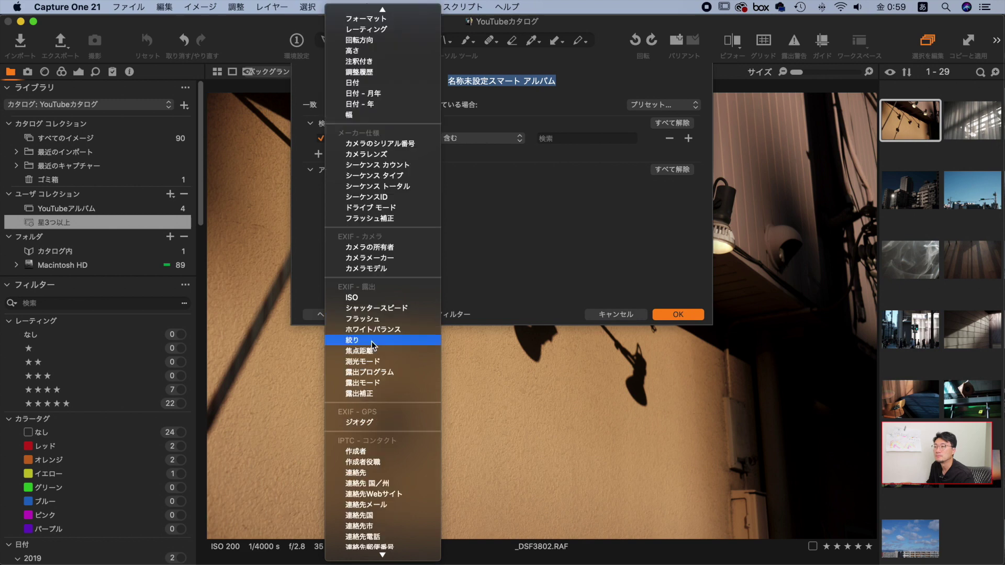
pyautogui.click(369, 336)
pyautogui.write('2.8')
pyautogui.press('Return')
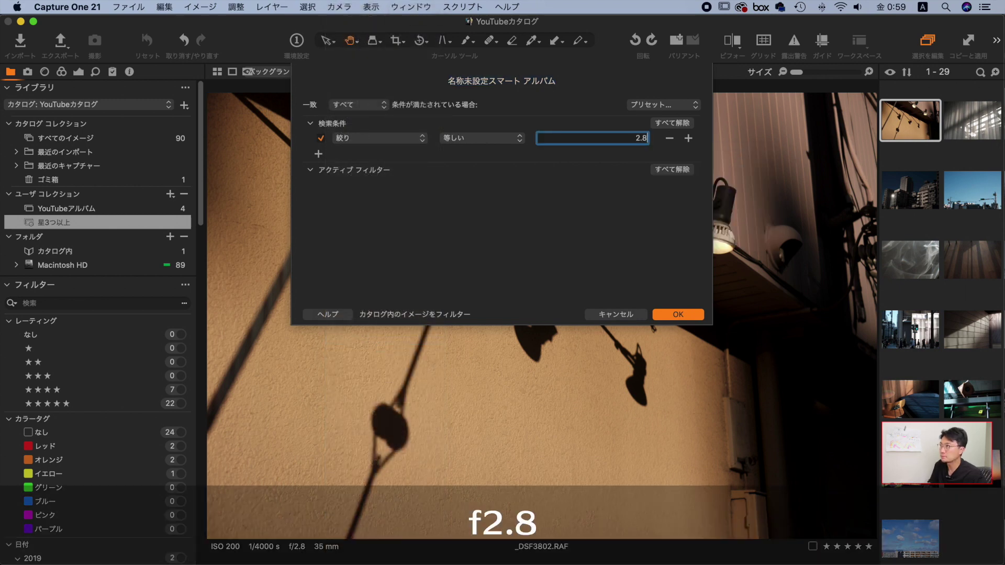
# Name the aperture smart album f2.8 and create it
pyautogui.press('Tab')
pyautogui.write('f2.8')
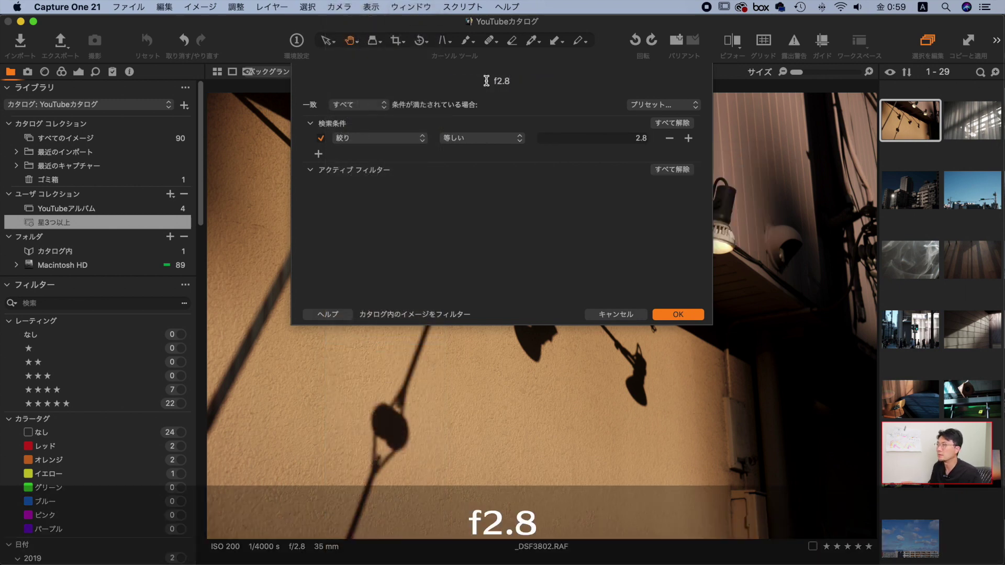
pyautogui.click(675, 314)
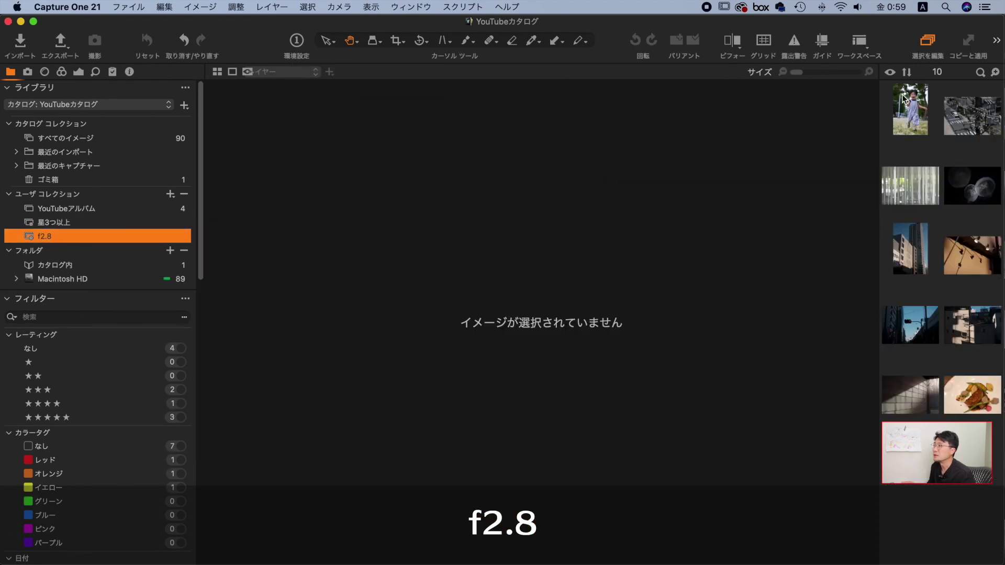
# Look through the photos in the f2.8 smart album, checking their apertures, and review the project and group options for new user collections
pyautogui.click(922, 108)
pyautogui.press('Right')
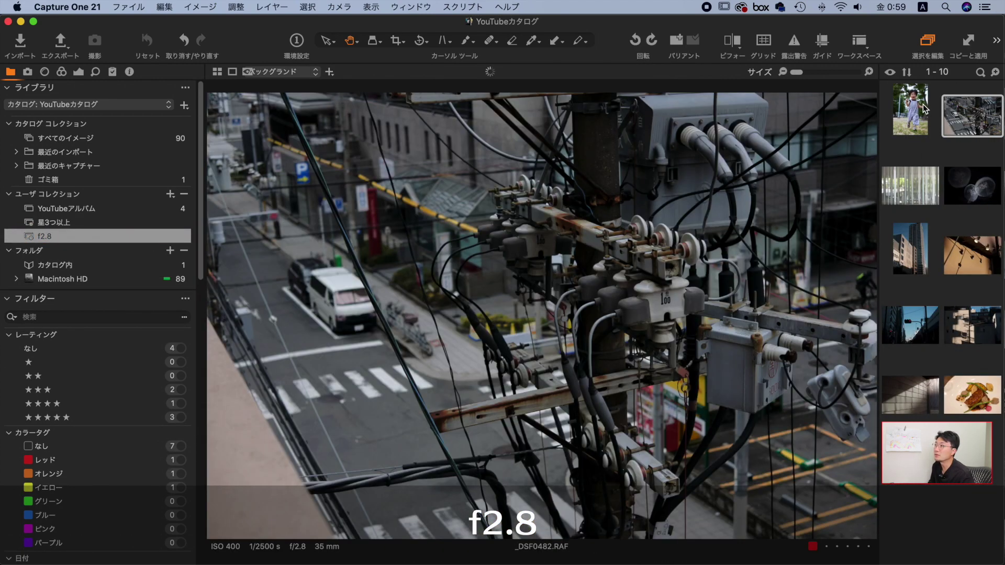
pyautogui.press('Right')
pyautogui.press('Right')
pyautogui.press('Right')
pyautogui.press('Right')
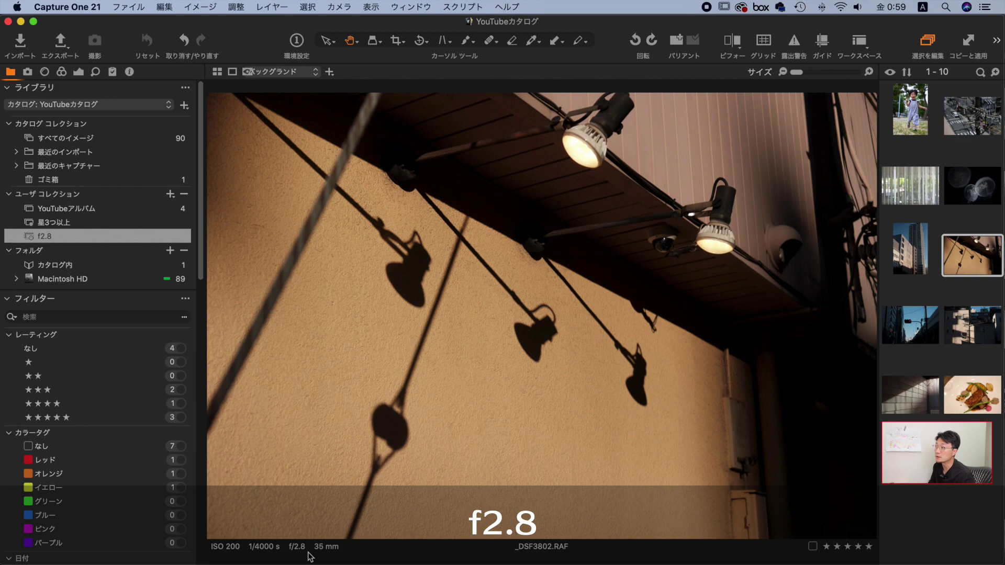
pyautogui.press('Right')
pyautogui.press('Right')
pyautogui.press('Right')
pyautogui.press('Right')
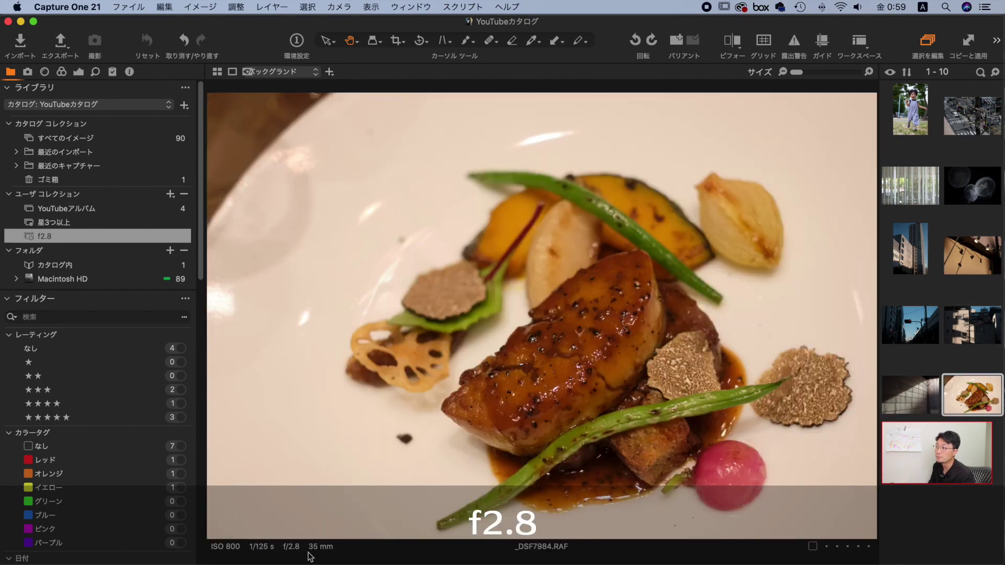
pyautogui.press('Left')
pyautogui.press('Left')
pyautogui.press('Left')
pyautogui.press('Left')
pyautogui.press('Left')
pyautogui.press('Left')
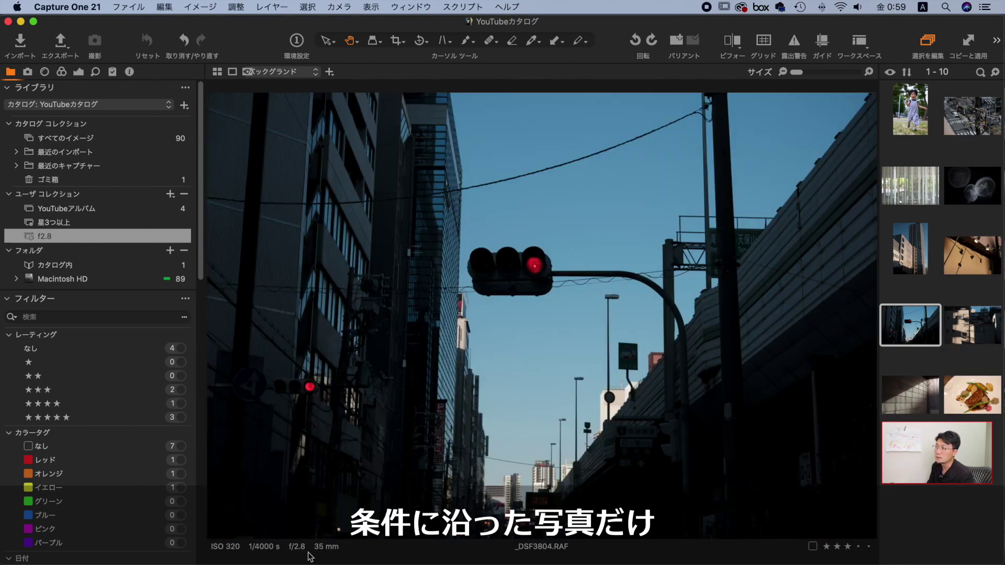
pyautogui.press('Left')
pyautogui.press('Left')
pyautogui.press('Left')
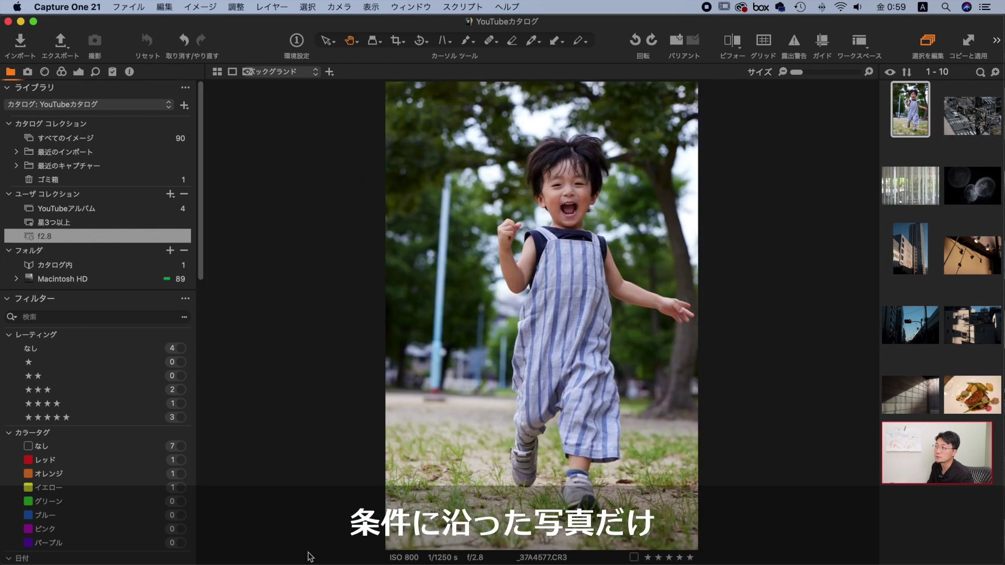
pyautogui.click(170, 195)
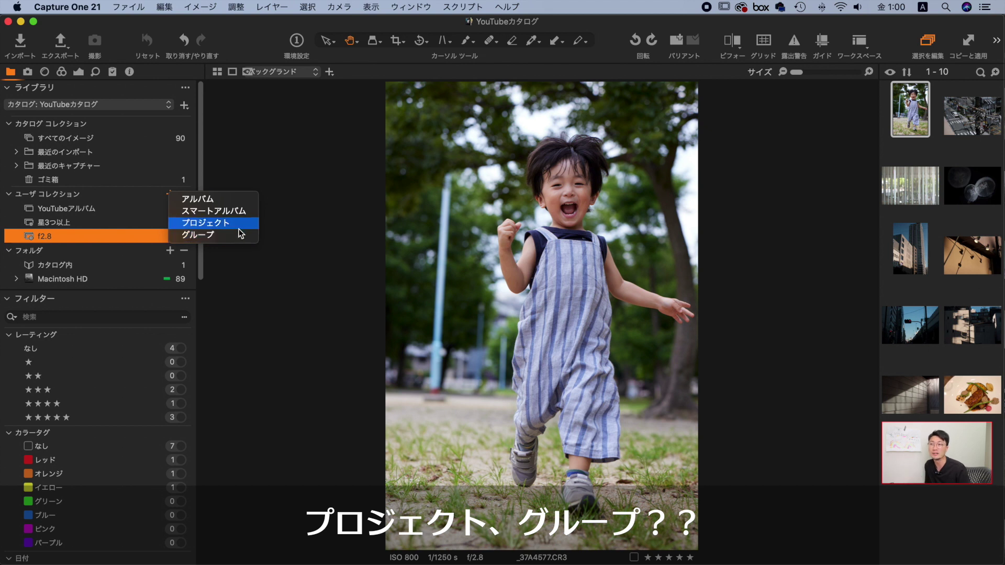
pyautogui.press('Escape')
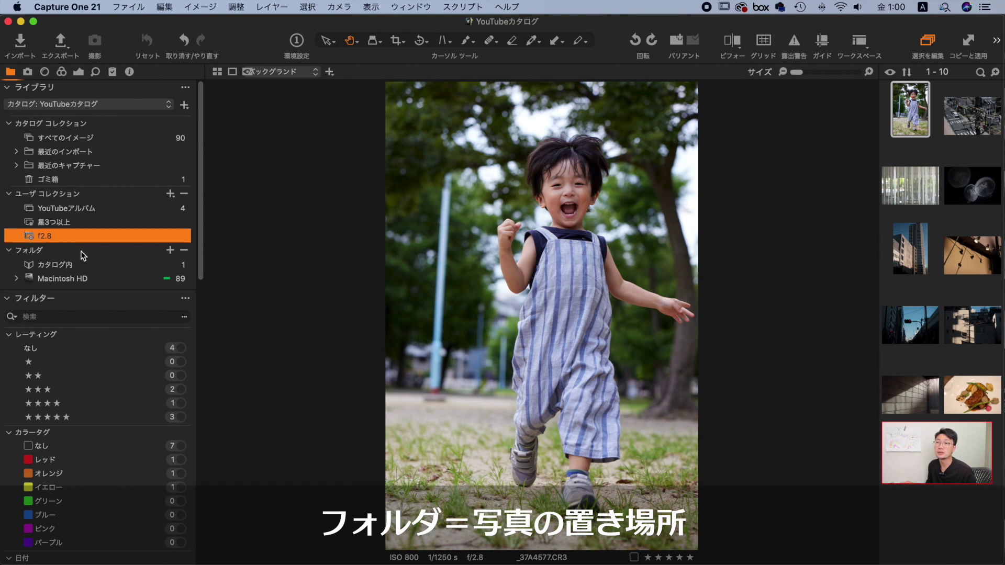
# Show the photo stored in the カタログ内 folder and narrow the catalog window to uncover the desktop
pyautogui.scroll(-2, 82, 256)
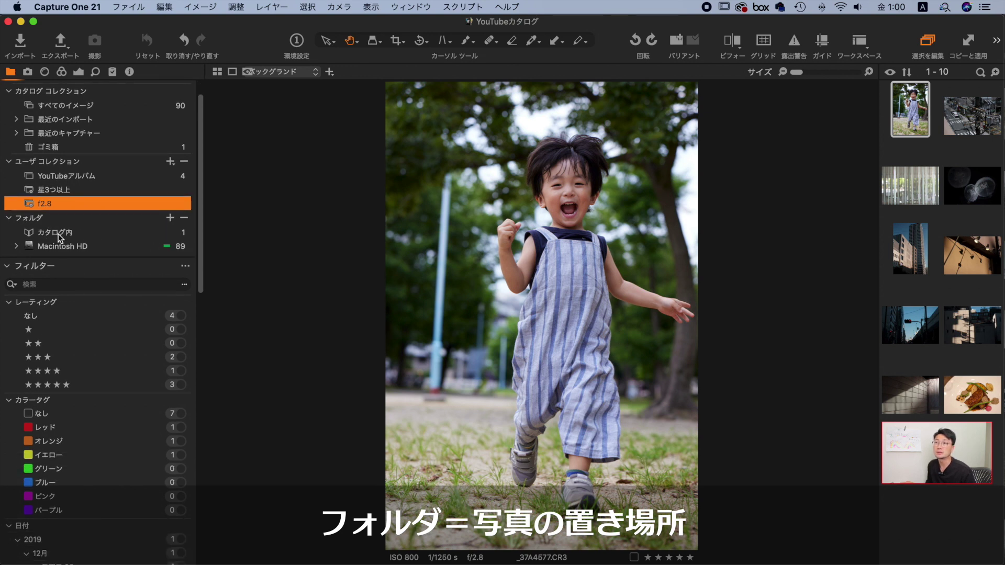
pyautogui.click(58, 234)
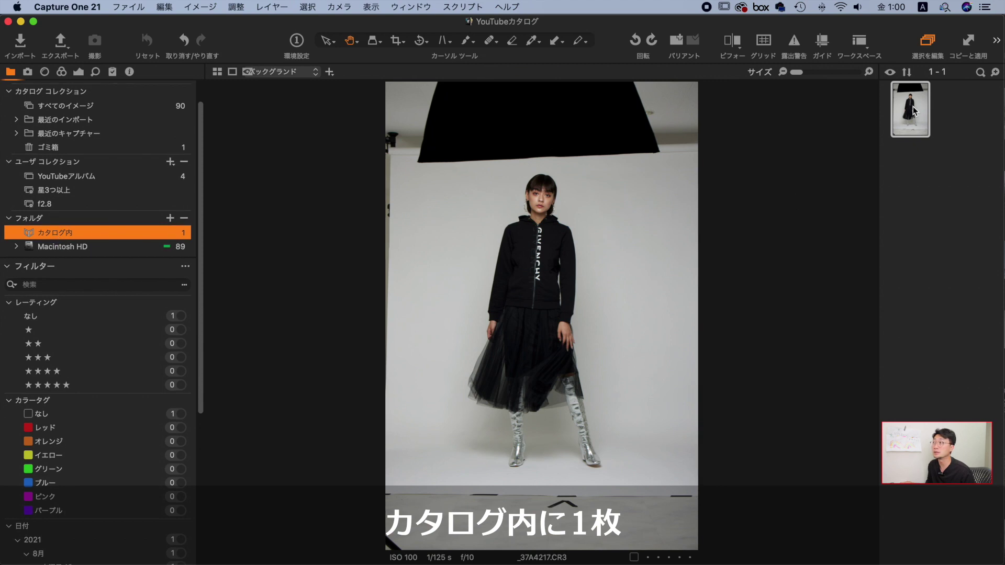
pyautogui.moveTo(1000, 18); pyautogui.dragTo(770, 18)
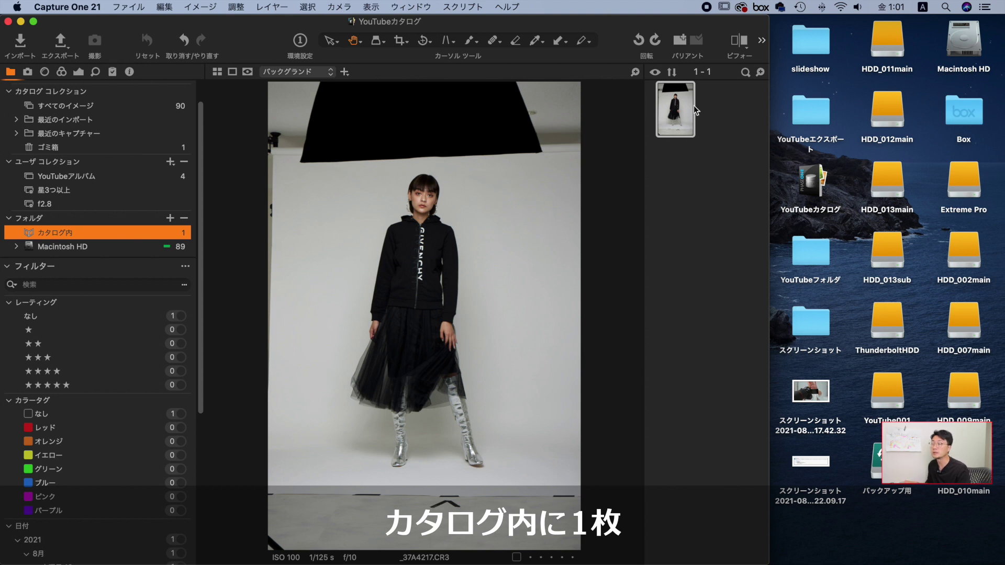
# Expand Macintosh HD in the library folders to examine the dated subfolders of YouTubeフォルダ
pyautogui.scroll(-2, 145, 257)
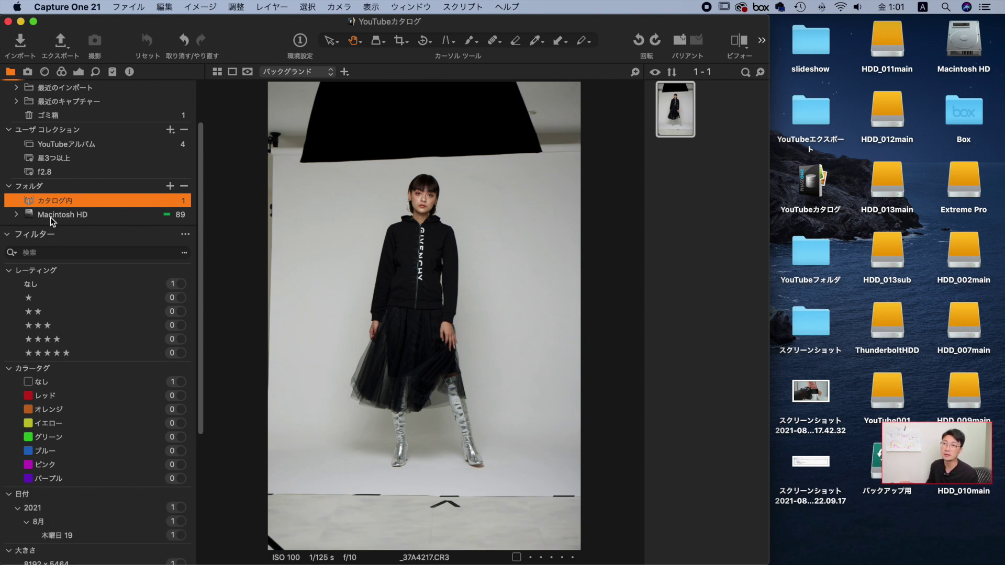
pyautogui.click(17, 215)
pyautogui.scroll(-2, 79, 220)
pyautogui.scroll(-2, 146, 243)
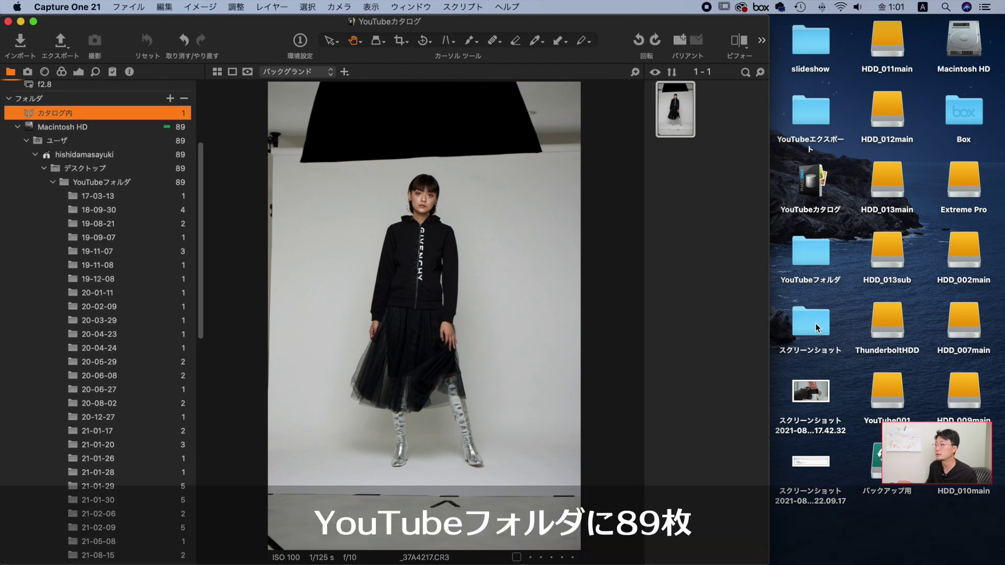
# Switch to Finder, look through the dated subfolders of the desktop's YouTubeフォルダ, and return to Capture One
pyautogui.hotkey('ctrl', 'Right')
pyautogui.scroll(10, 545, 314)
pyautogui.scroll(-10, 536, 230)
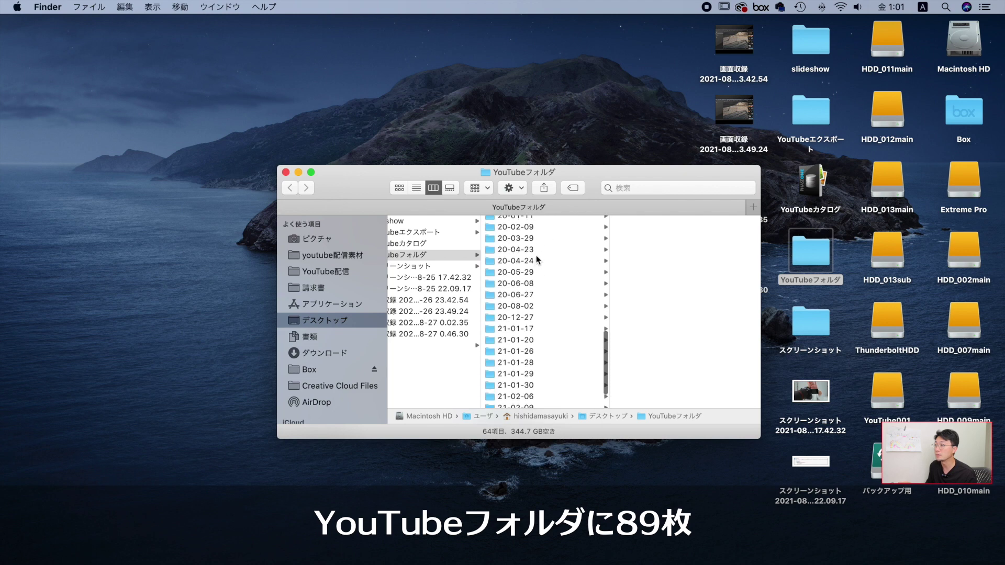
pyautogui.scroll(-3, 536, 257)
pyautogui.scroll(10, 537, 297)
pyautogui.scroll(-3, 541, 304)
pyautogui.hotkey('ctrl', 'Left')
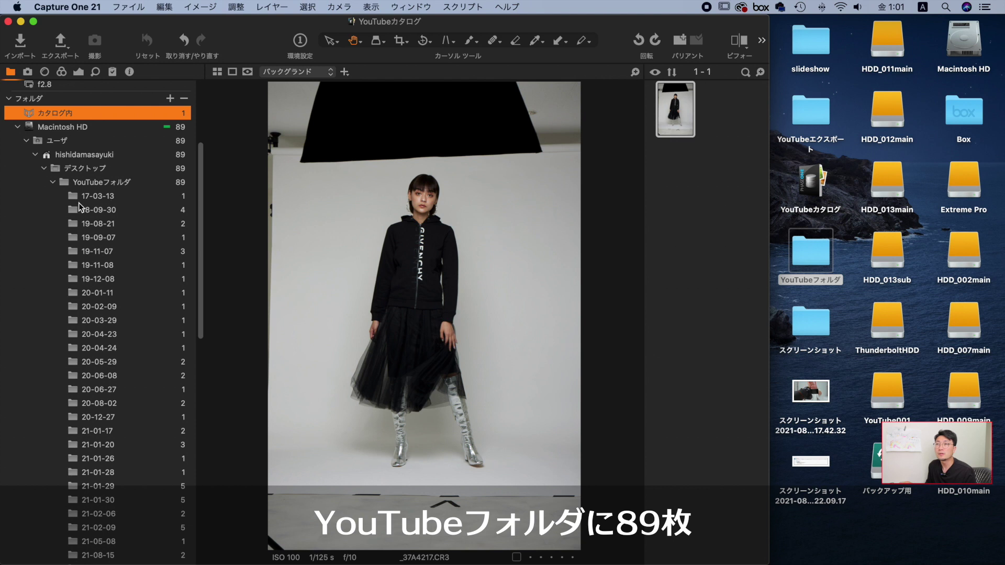
# Compare the dated subfolders listed under YouTubeフォルダ in the catalog library with those on disk
pyautogui.scroll(-5, 129, 306)
pyautogui.scroll(10, 128, 306)
pyautogui.scroll(-4, 114, 288)
pyautogui.scroll(-4, 120, 301)
pyautogui.scroll(2, 121, 306)
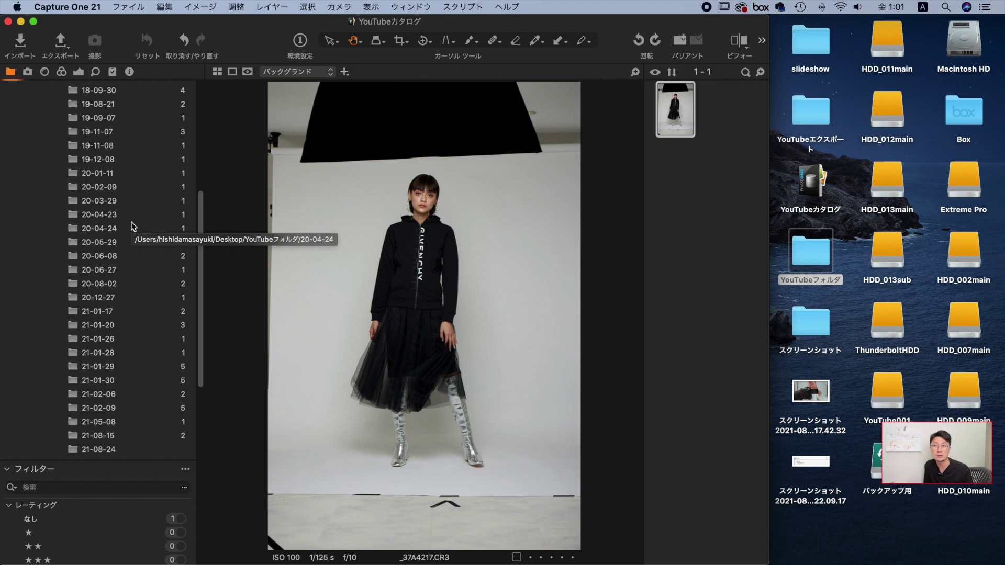
# Open the image import settings to examine the subfolder naming of the destination
pyautogui.click(19, 42)
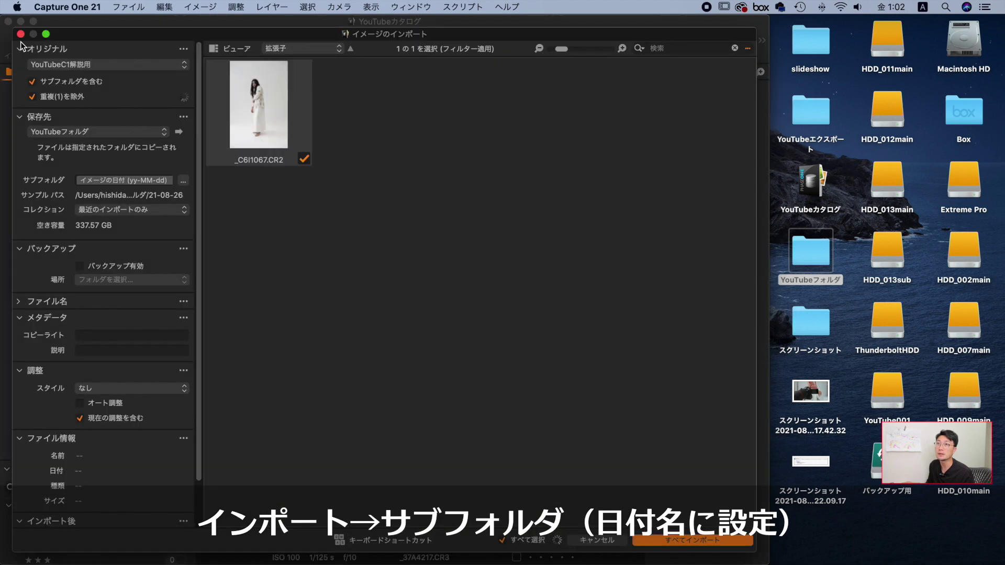